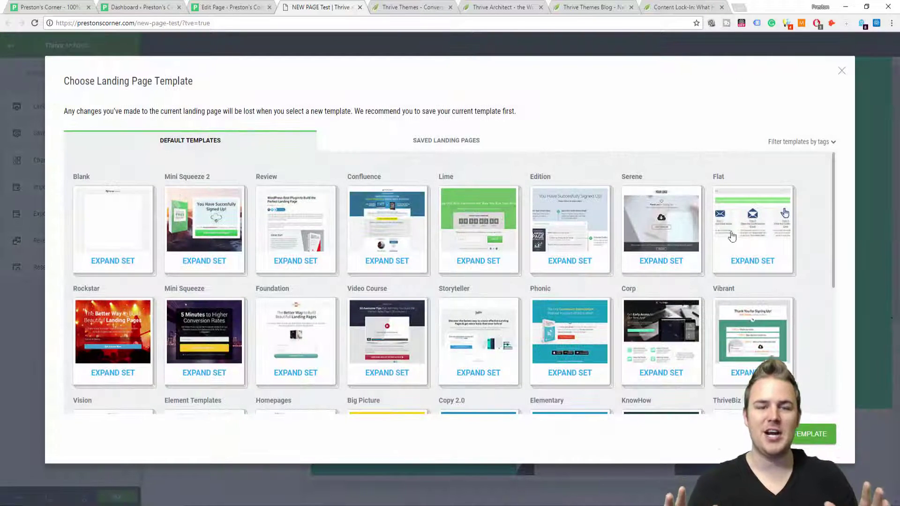
# Step: Apply the Atomic set's Webinar Replay Page template to the page
pyautogui.scroll(-3, 732, 236)
pyautogui.click(252, 317)
pyautogui.click(473, 244)
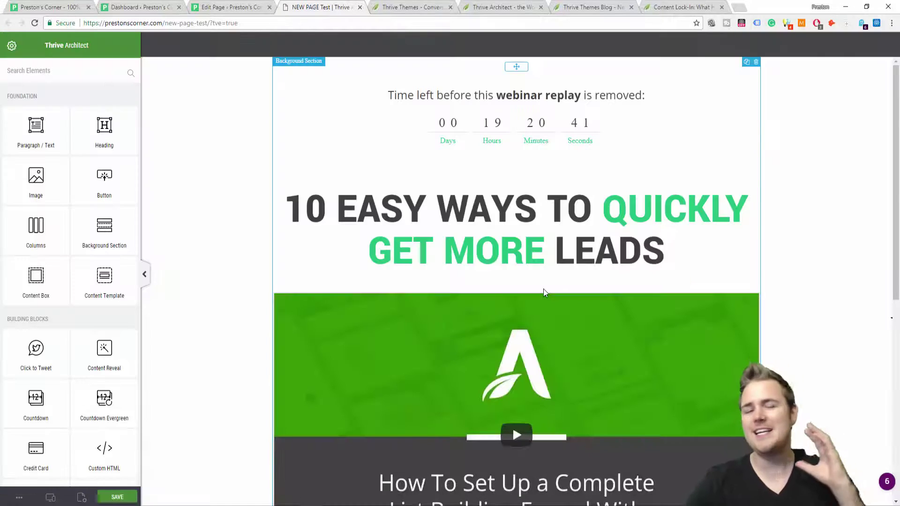
pyautogui.scroll(-5, 544, 291)
pyautogui.scroll(-3, 628, 281)
pyautogui.scroll(8, 538, 353)
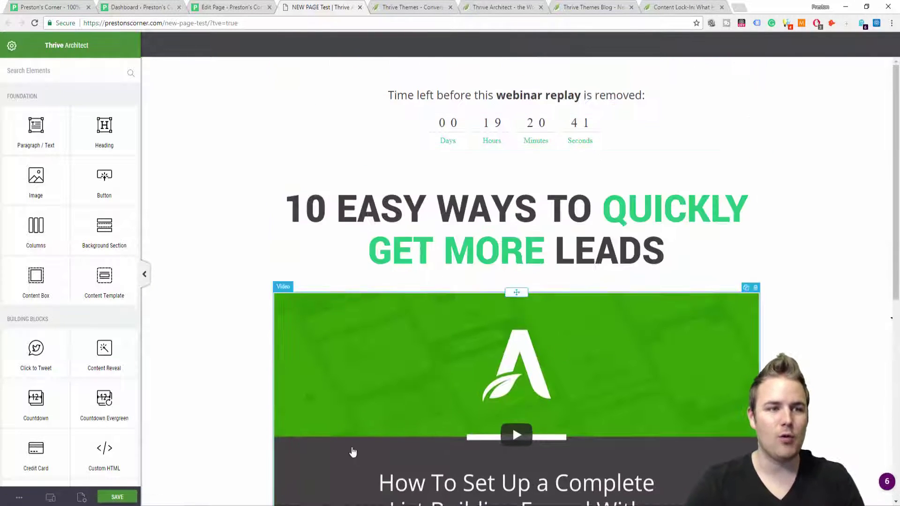
# Step: Save and preview the live webinar replay page in a private window
pyautogui.hotkey('ctrl', 's')
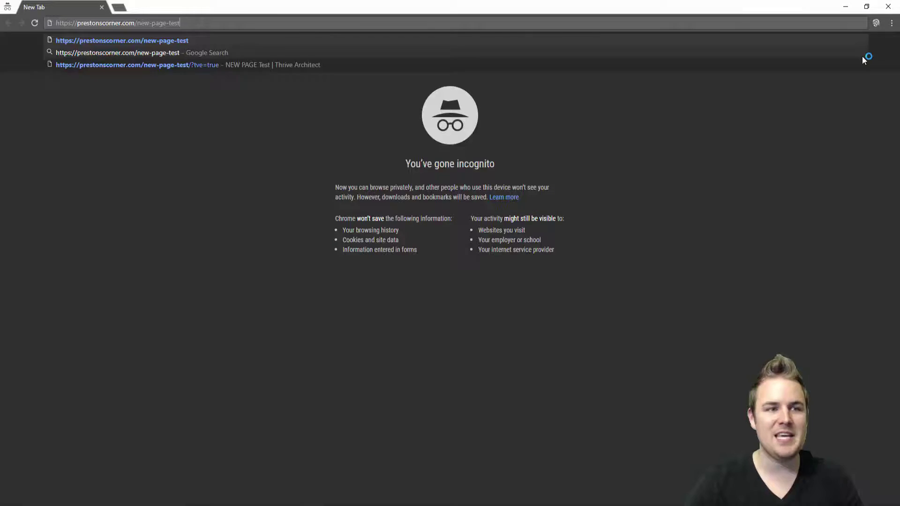
pyautogui.press('Return')
pyautogui.scroll(-1, 707, 213)
pyautogui.scroll(-1, 729, 283)
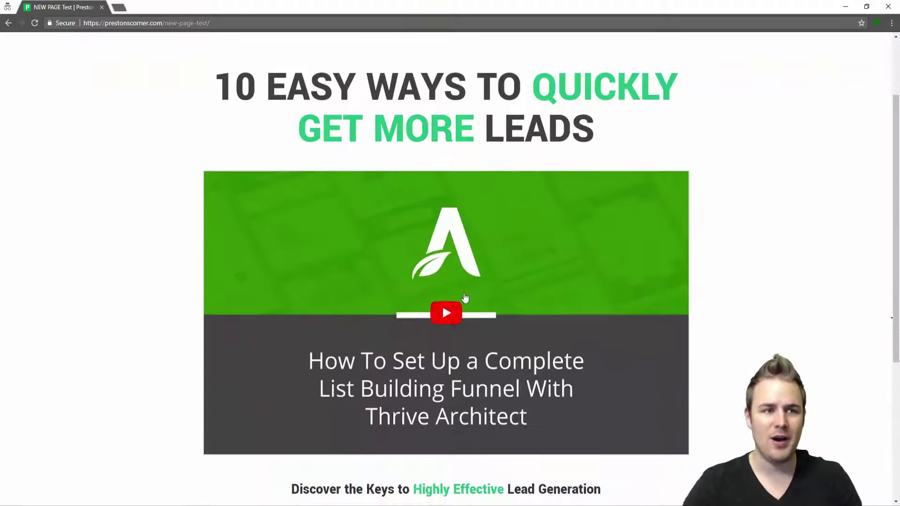
pyautogui.scroll(-1, 127, 366)
pyautogui.scroll(1, 142, 335)
pyautogui.scroll(-5, 373, 366)
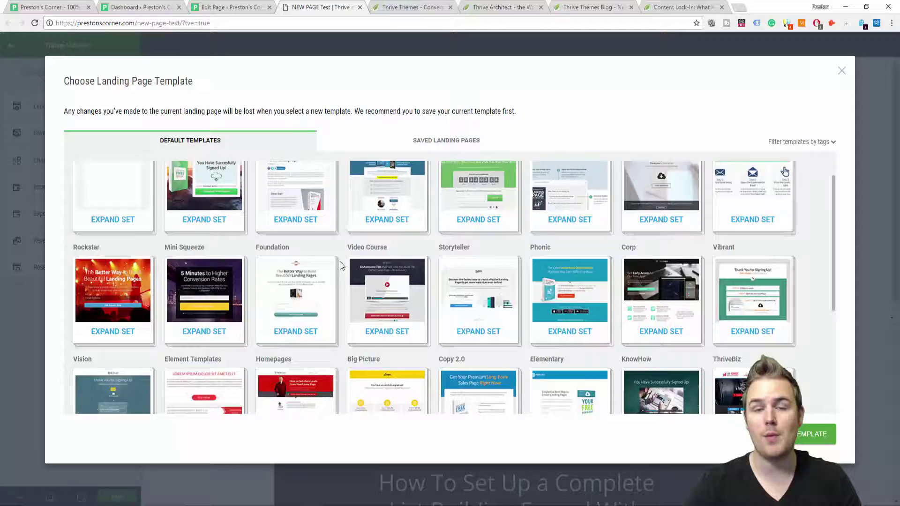
pyautogui.scroll(-2, 340, 266)
pyautogui.scroll(-1, 356, 266)
pyautogui.scroll(3, 356, 267)
pyautogui.click(661, 313)
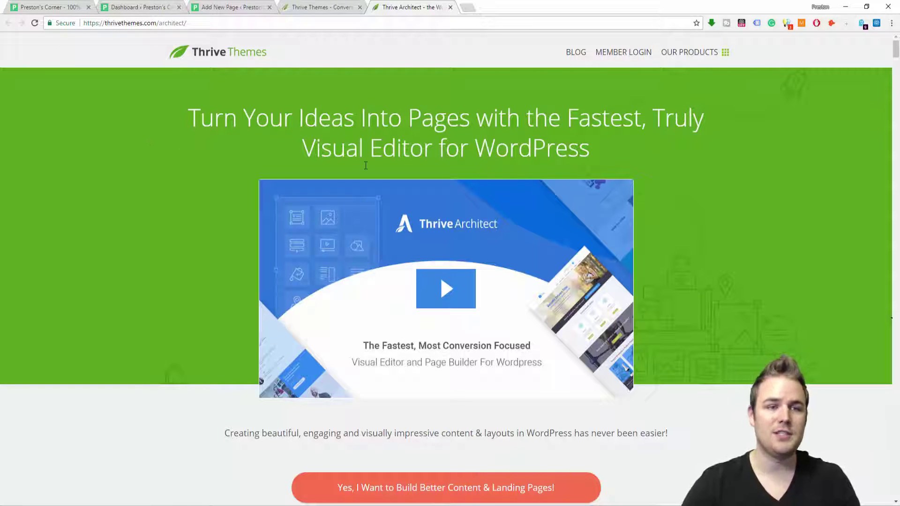
# Step: Scroll through the Thrive Architect feature page on thrivethemes.com/architect
pyautogui.scroll(-2, 157, 212)
pyautogui.scroll(-3, 172, 212)
pyautogui.scroll(-3, 173, 213)
pyautogui.scroll(-3, 139, 211)
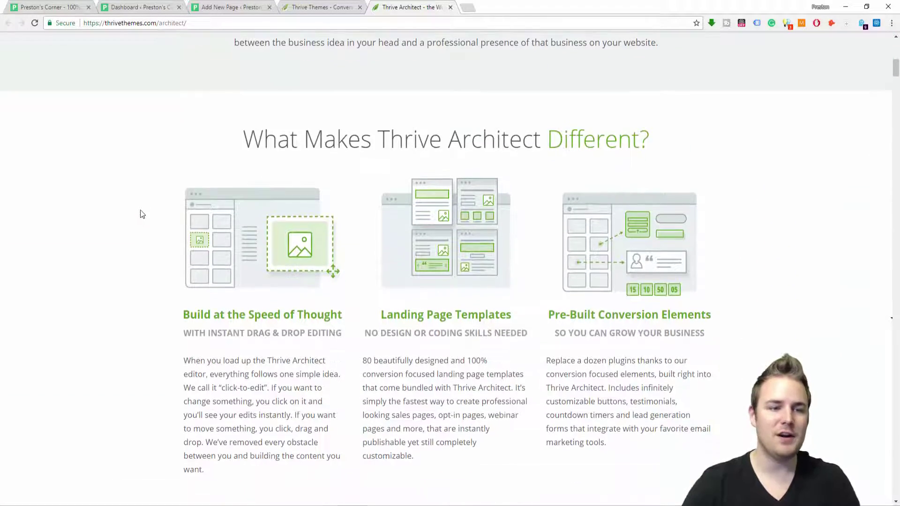
pyautogui.scroll(-5, 140, 213)
pyautogui.scroll(-4, 151, 202)
pyautogui.scroll(-3, 151, 198)
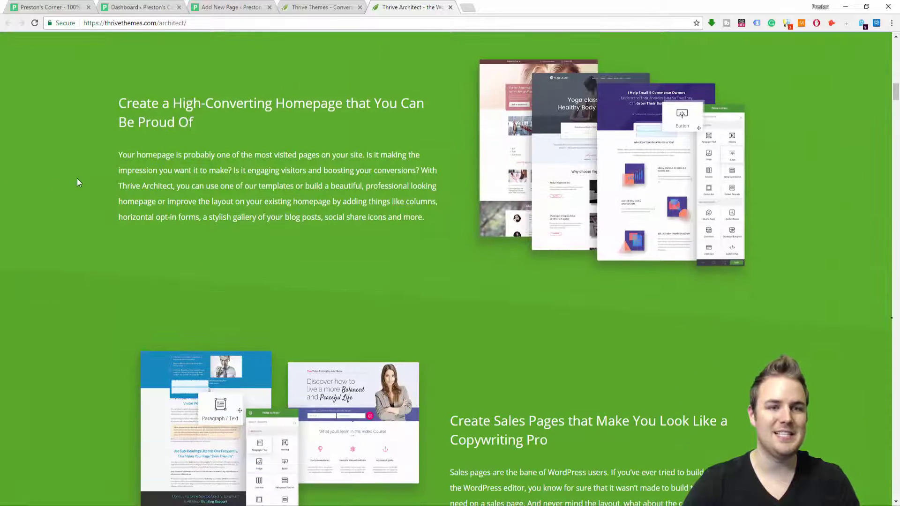
pyautogui.scroll(3, 94, 175)
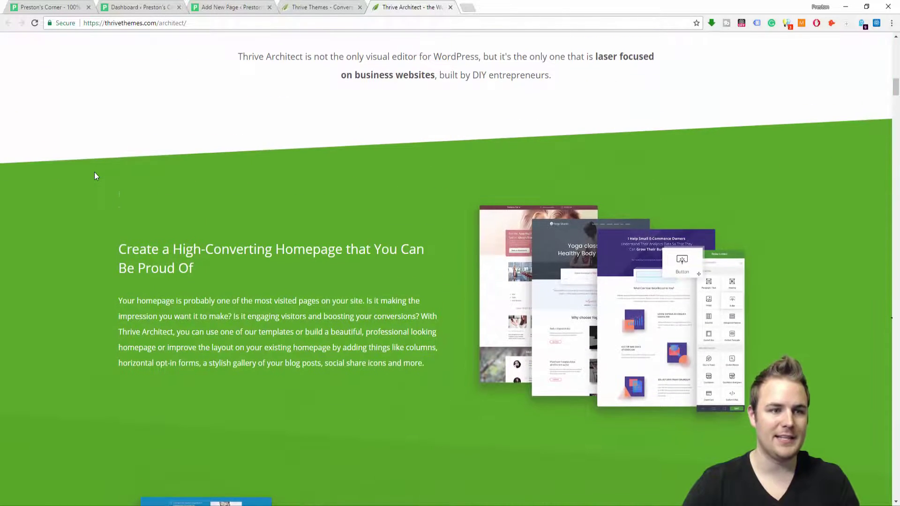
pyautogui.scroll(-4, 94, 175)
pyautogui.scroll(-3, 94, 176)
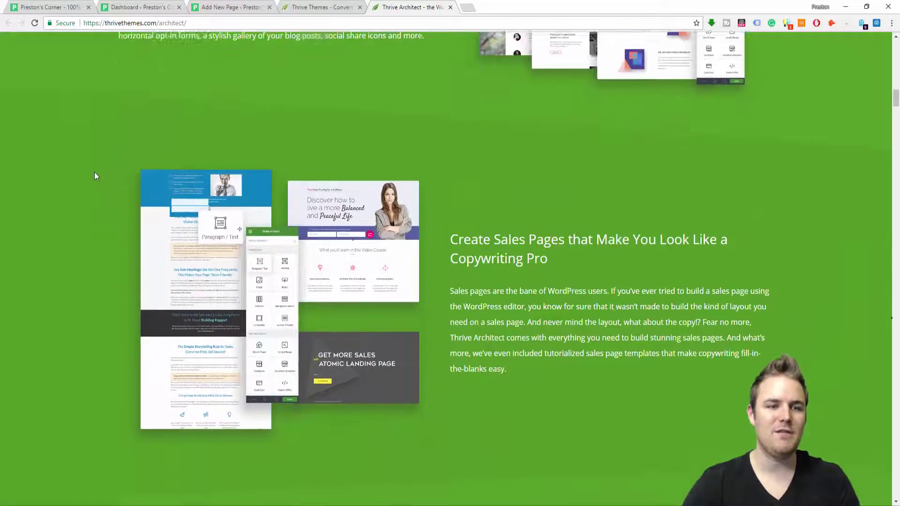
pyautogui.scroll(-3, 94, 175)
pyautogui.scroll(-6, 94, 176)
pyautogui.scroll(-6, 94, 176)
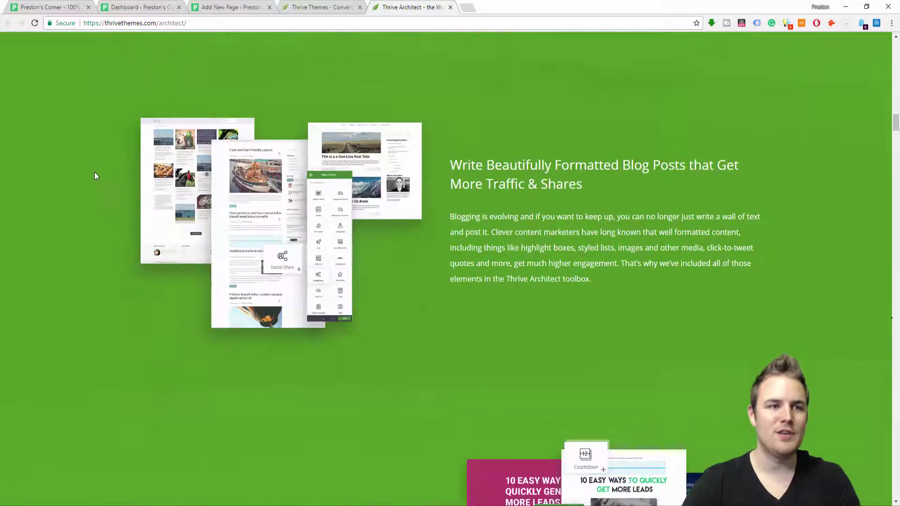
pyautogui.scroll(-7, 94, 175)
pyautogui.scroll(-6, 121, 183)
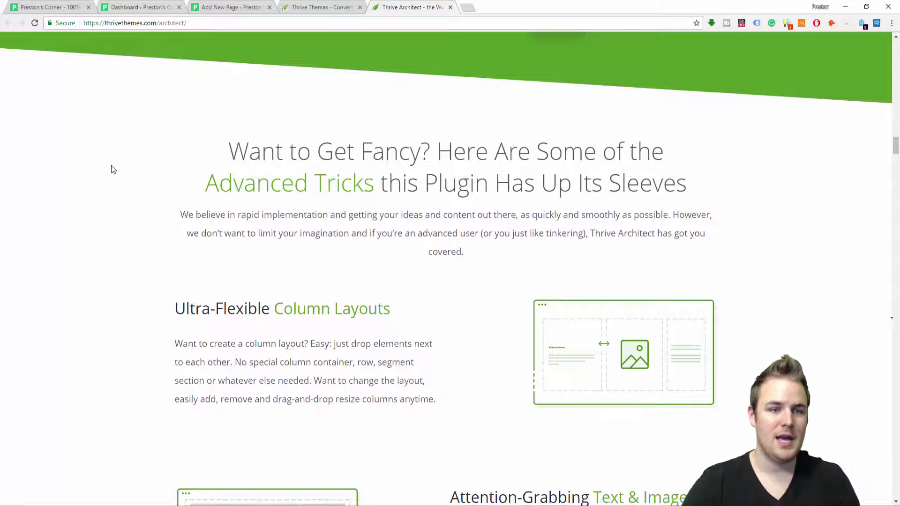
pyautogui.scroll(-1, 113, 169)
pyautogui.scroll(-5, 111, 168)
pyautogui.scroll(-3, 135, 151)
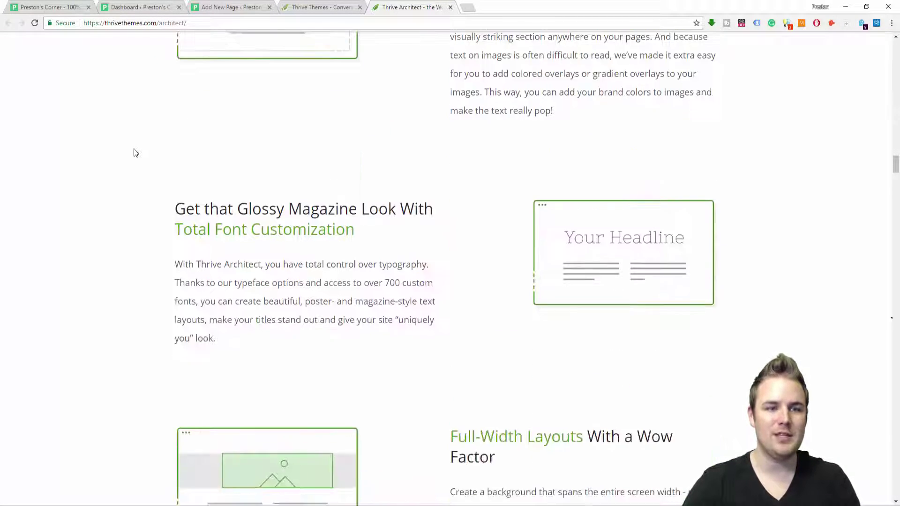
pyautogui.scroll(-2, 136, 151)
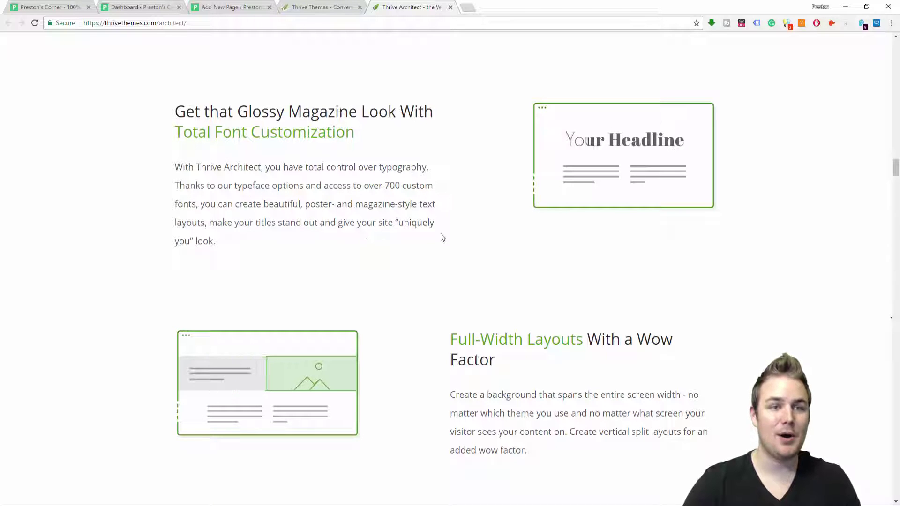
pyautogui.scroll(-8, 423, 327)
pyautogui.scroll(-7, 425, 328)
pyautogui.scroll(-5, 425, 331)
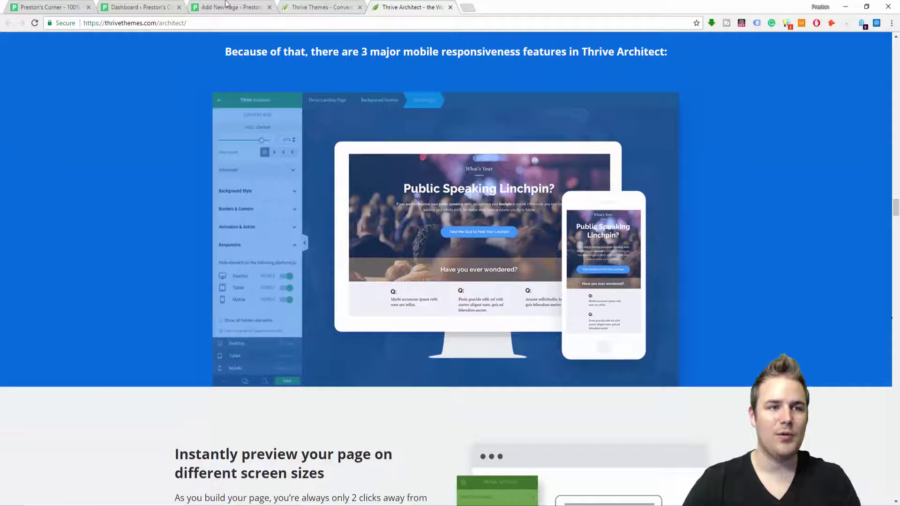
# Step: On the Add New Page screen, title the page 'NEW PAGE Test' and publish it
pyautogui.click(230, 7)
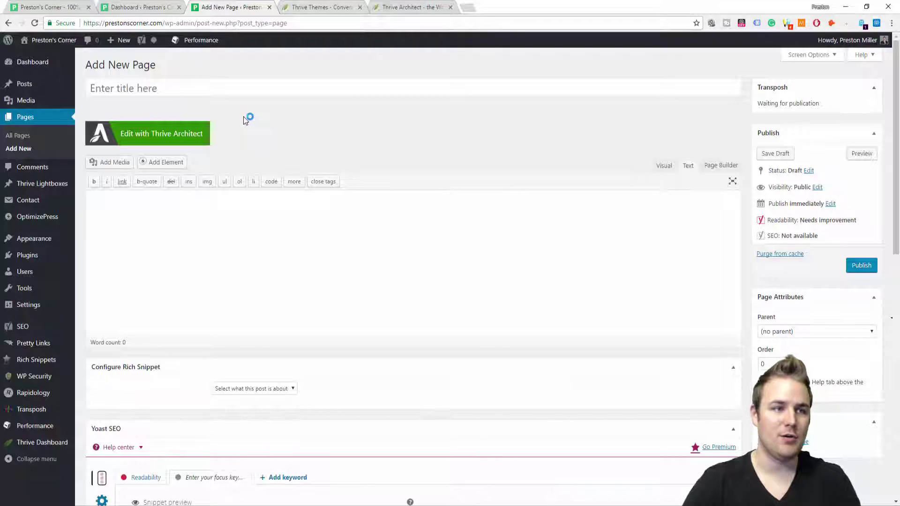
pyautogui.click(133, 88)
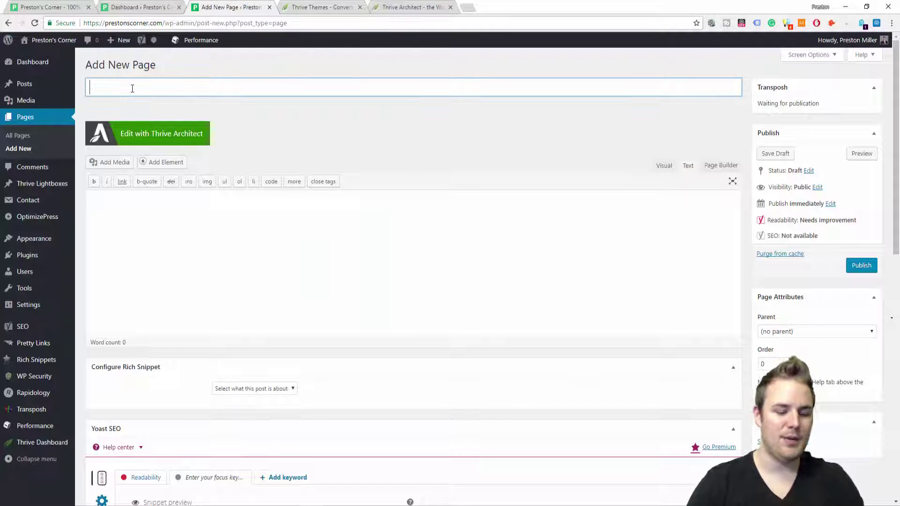
pyautogui.write('NEWTest')
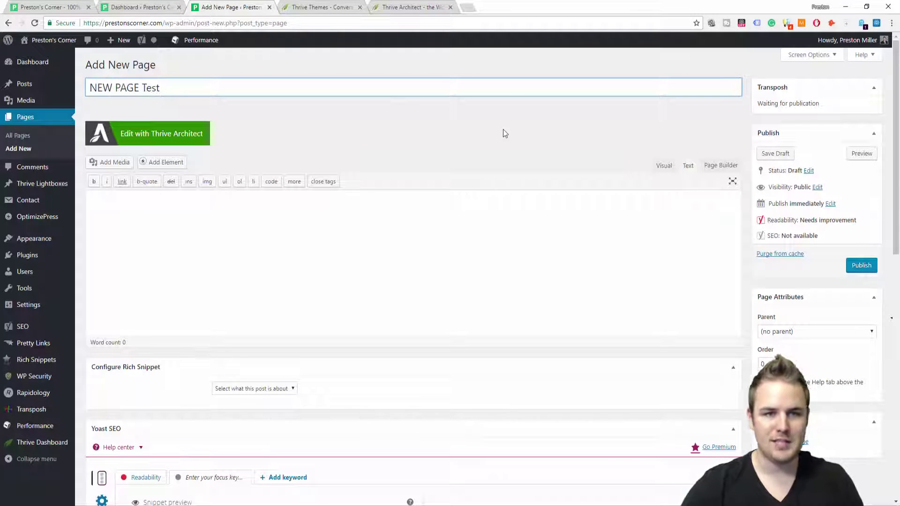
pyautogui.click(500, 130)
pyautogui.click(861, 266)
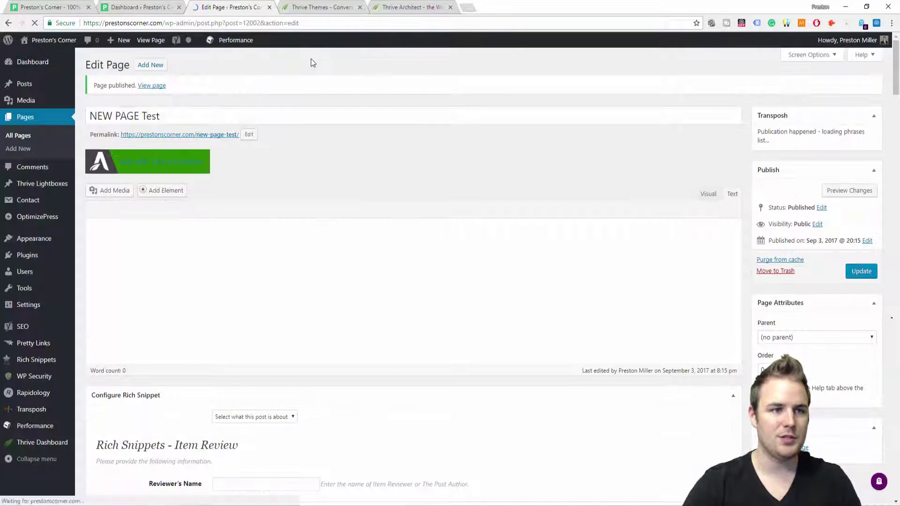
# Step: Launch Thrive Architect on NEW PAGE Test and browse the element sidebar
pyautogui.click(172, 166)
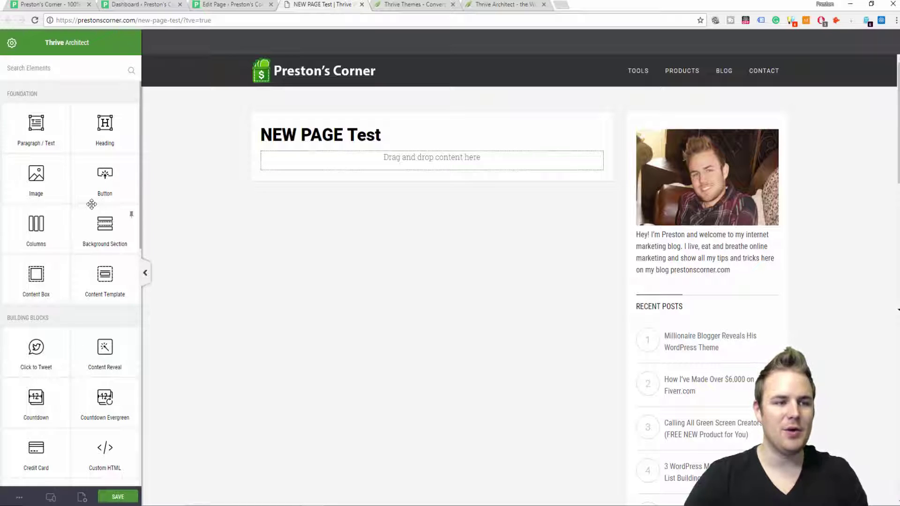
pyautogui.scroll(-1, 108, 305)
pyautogui.scroll(-3, 89, 290)
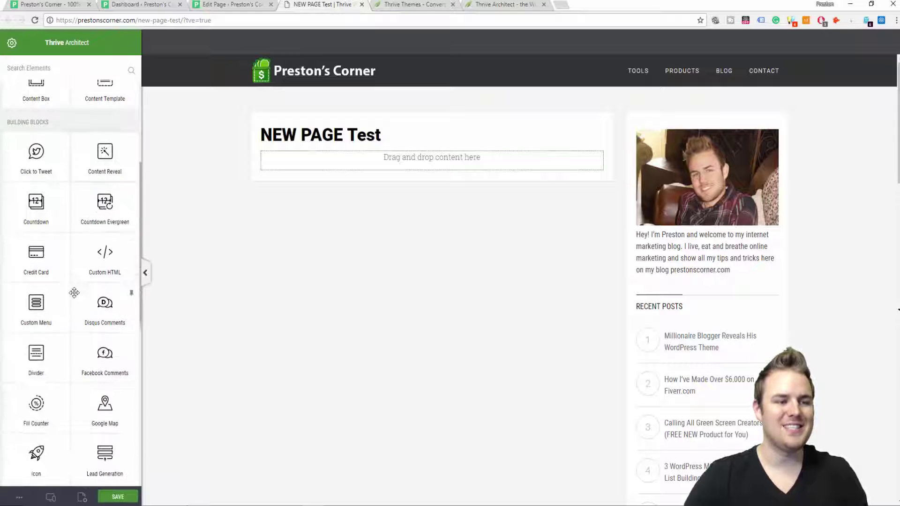
pyautogui.scroll(4, 86, 318)
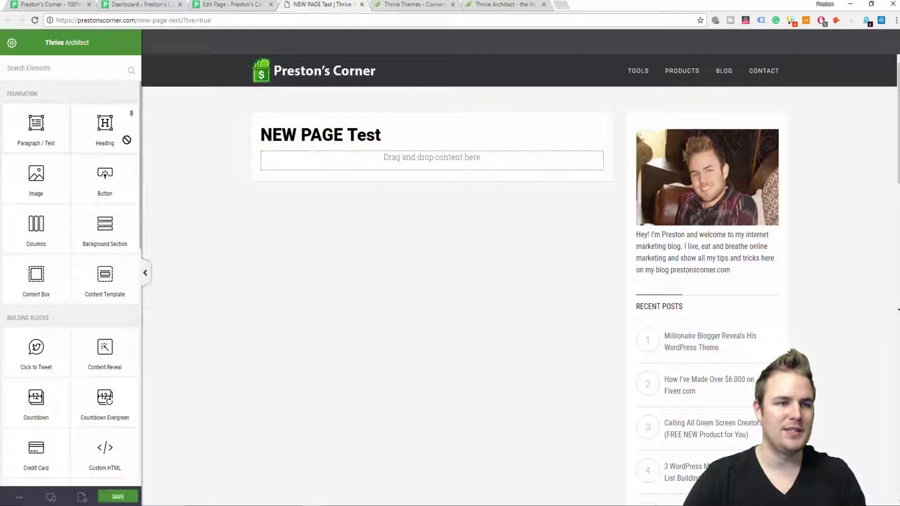
# Step: Drop in a heading block, then switch the page to the Mini Squeeze template
pyautogui.moveTo(127, 140); pyautogui.dragTo(407, 171)
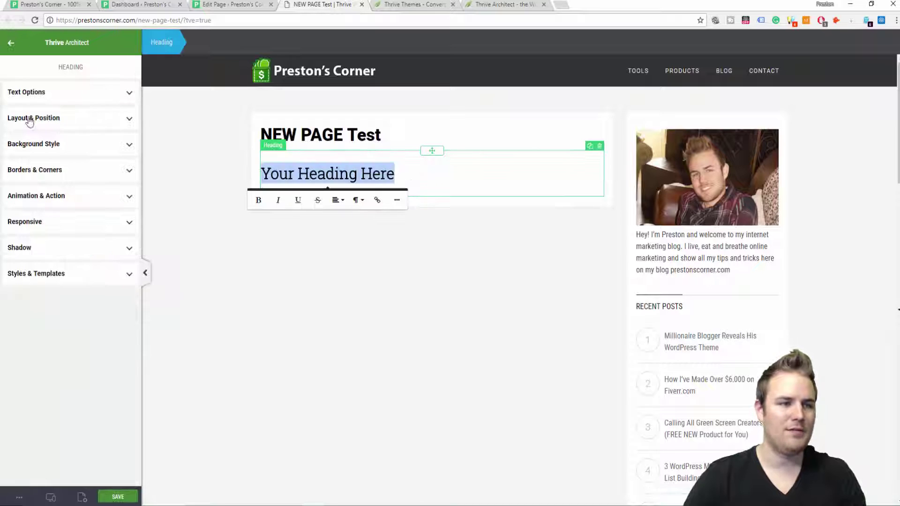
pyautogui.click(10, 46)
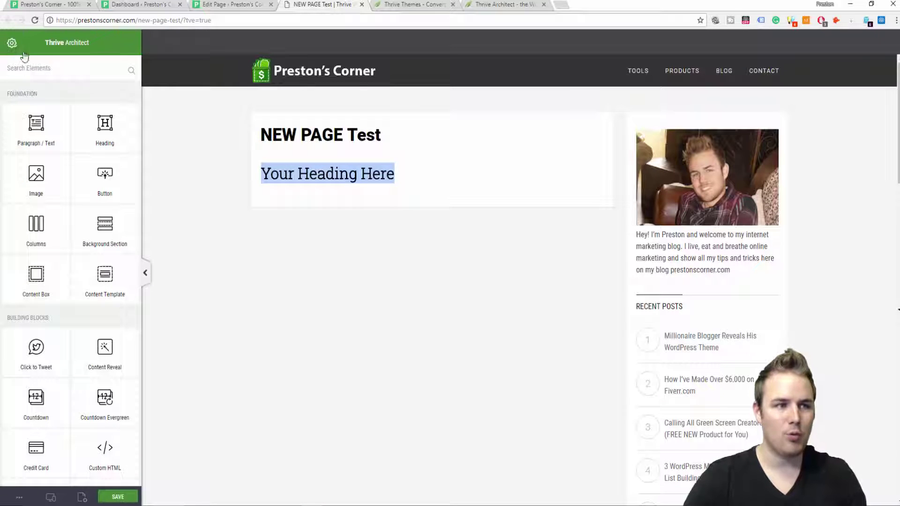
pyautogui.click(12, 44)
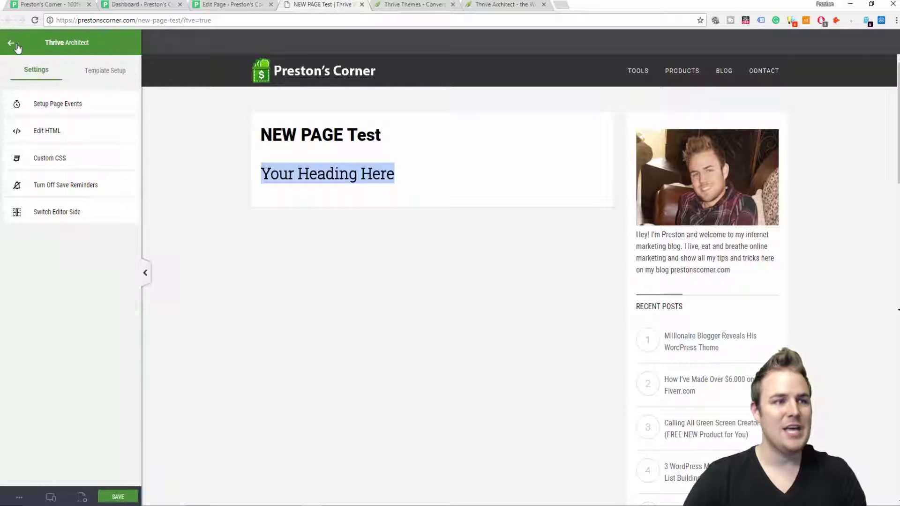
pyautogui.click(117, 71)
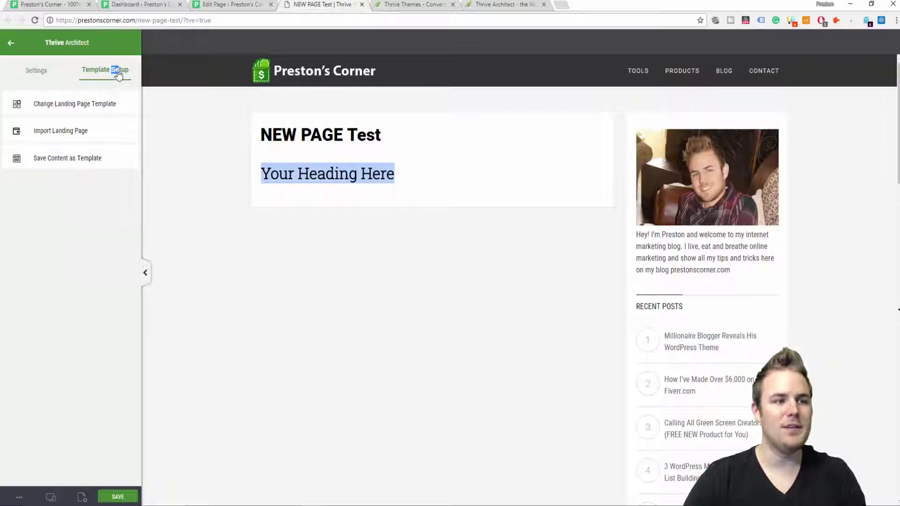
pyautogui.click(90, 110)
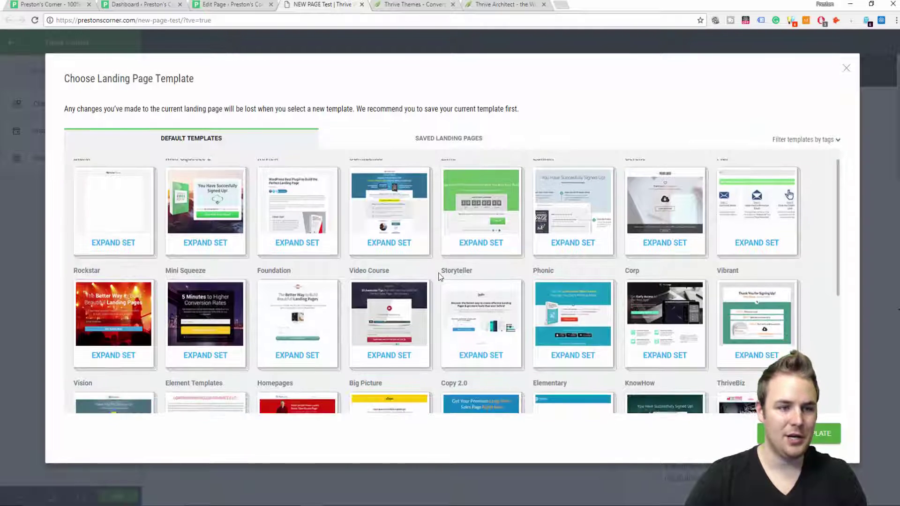
pyautogui.scroll(-2, 438, 275)
pyautogui.click(244, 267)
pyautogui.click(115, 224)
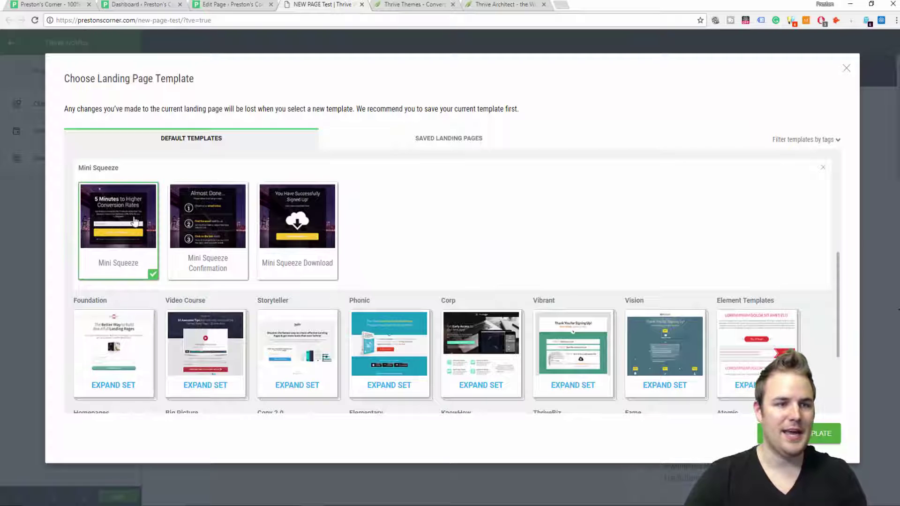
pyautogui.click(814, 428)
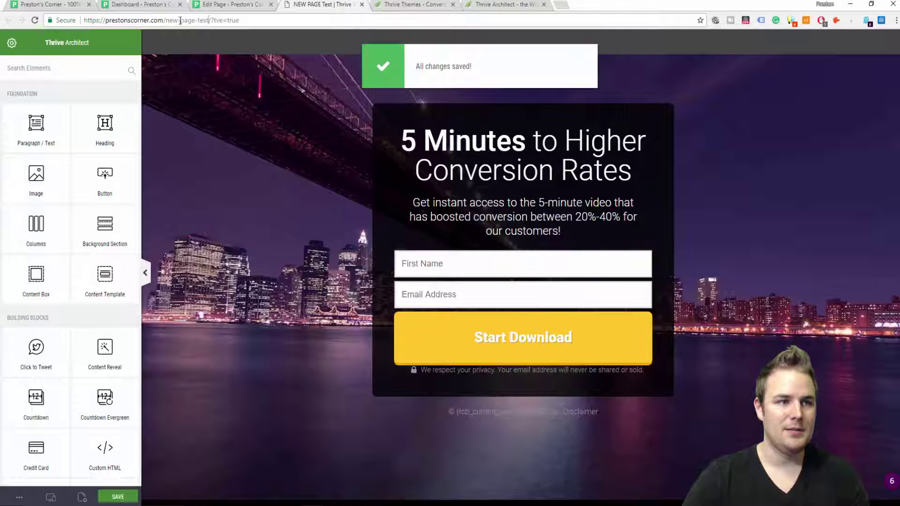
# Step: Load the page URL in an incognito window, close it, and select the opt-in form
pyautogui.moveTo(209, 21); pyautogui.dragTo(84, 20)
pyautogui.rightClick(159, 23)
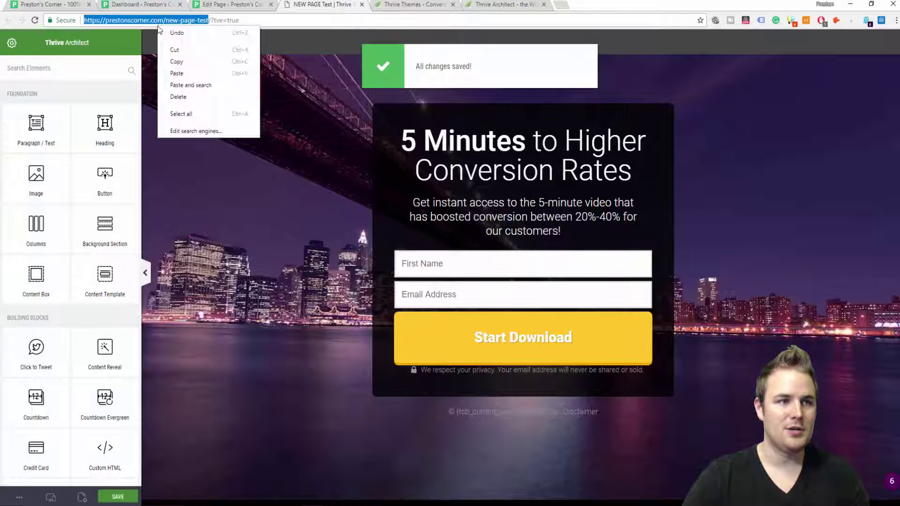
pyautogui.click(178, 62)
pyautogui.click(894, 20)
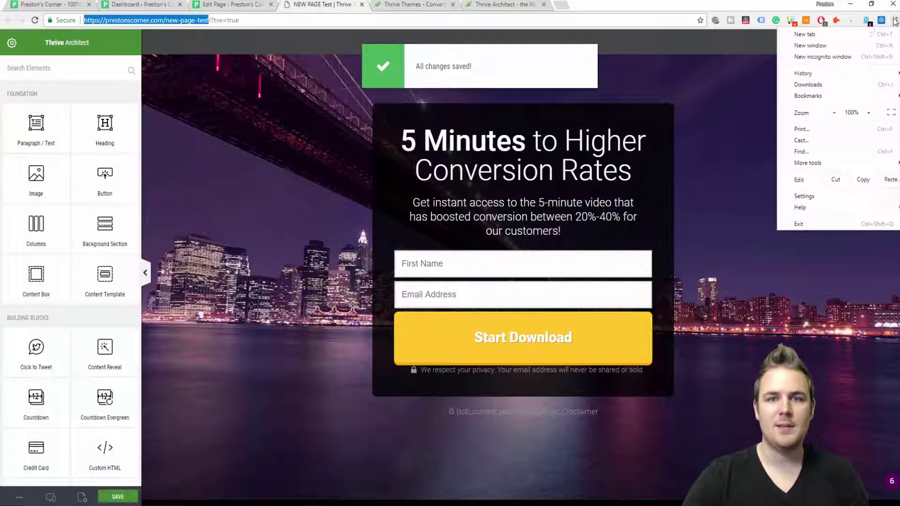
pyautogui.click(824, 56)
pyautogui.rightClick(358, 18)
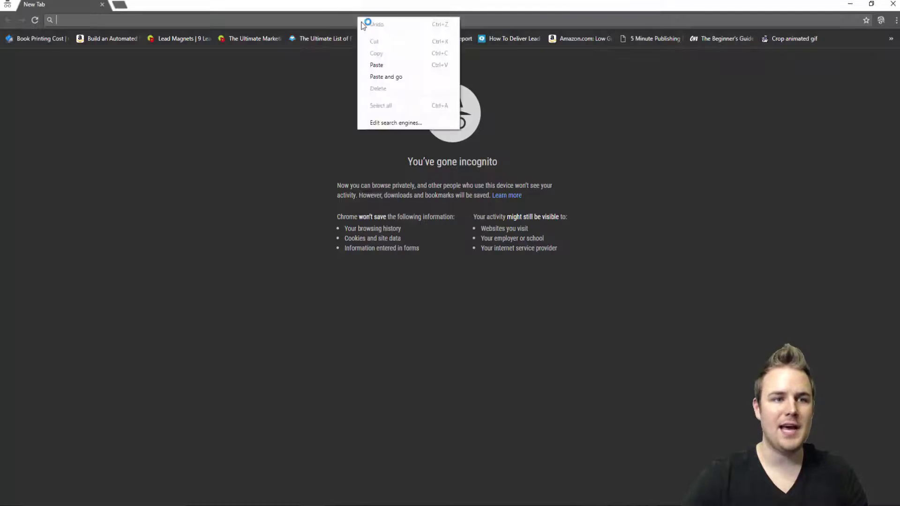
pyautogui.click(391, 74)
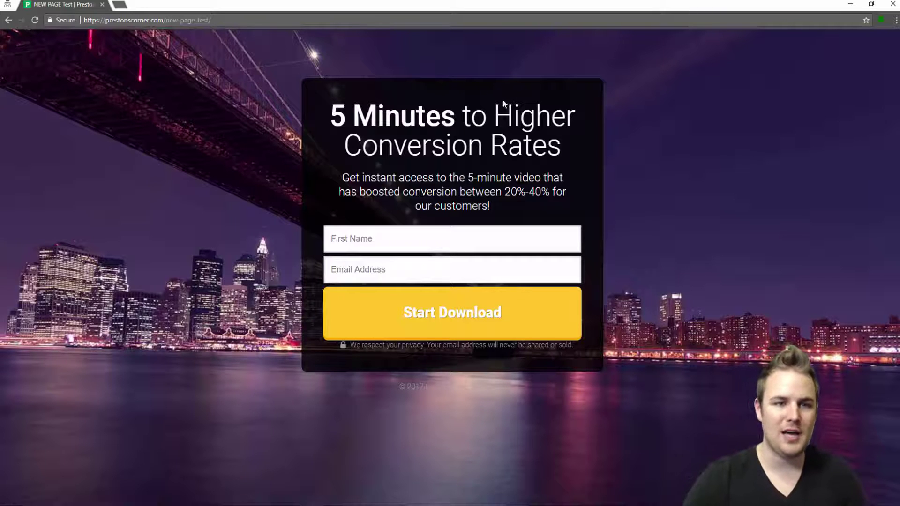
pyautogui.click(892, 6)
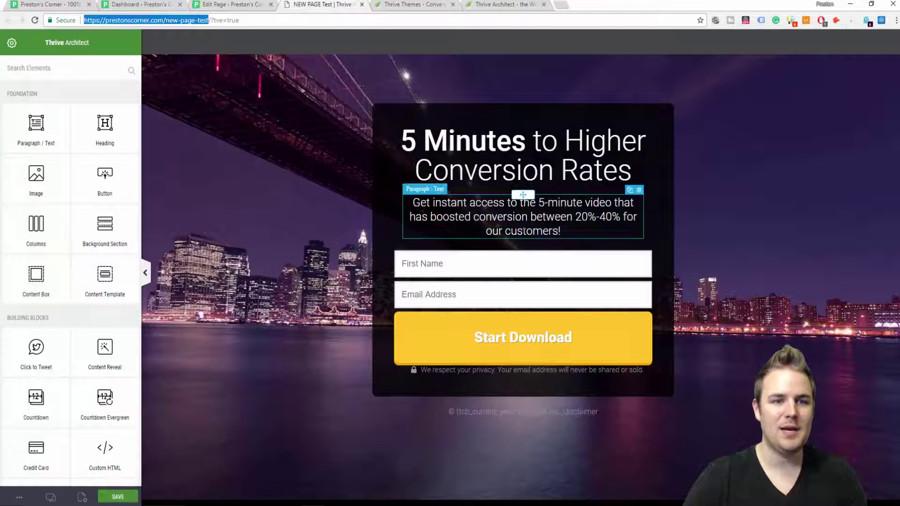
pyautogui.click(509, 286)
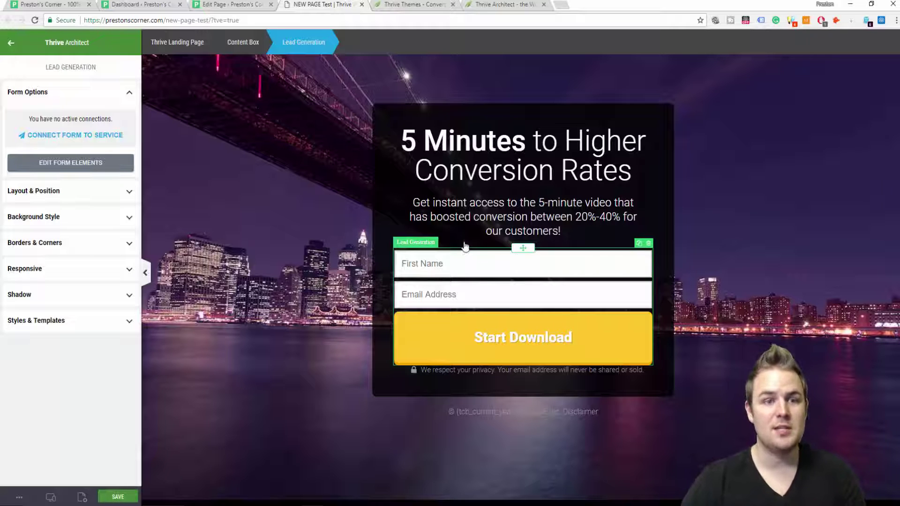
# Step: Begin the opt-in form's Connect Form to Service setup
pyautogui.click(69, 136)
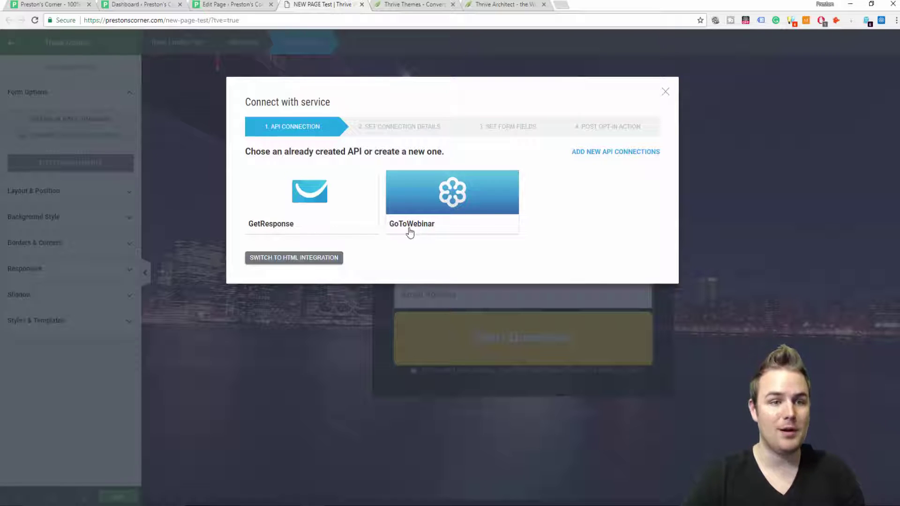
# Step: Start a new API connection in Thrive Dashboard and browse the Select an app list
pyautogui.click(587, 156)
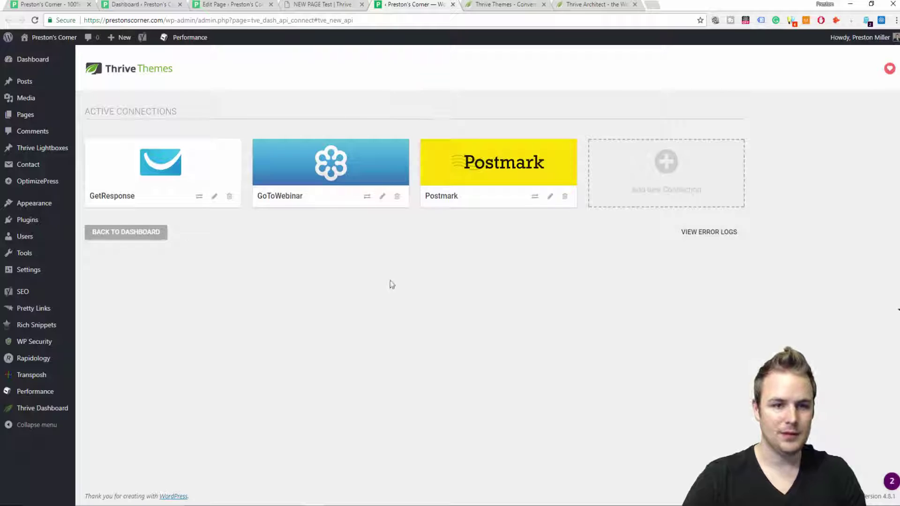
pyautogui.click(675, 176)
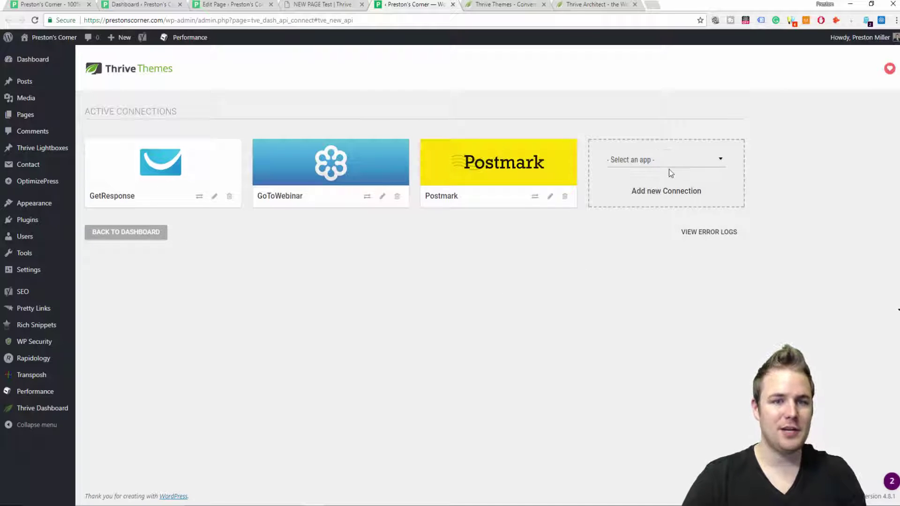
pyautogui.click(673, 164)
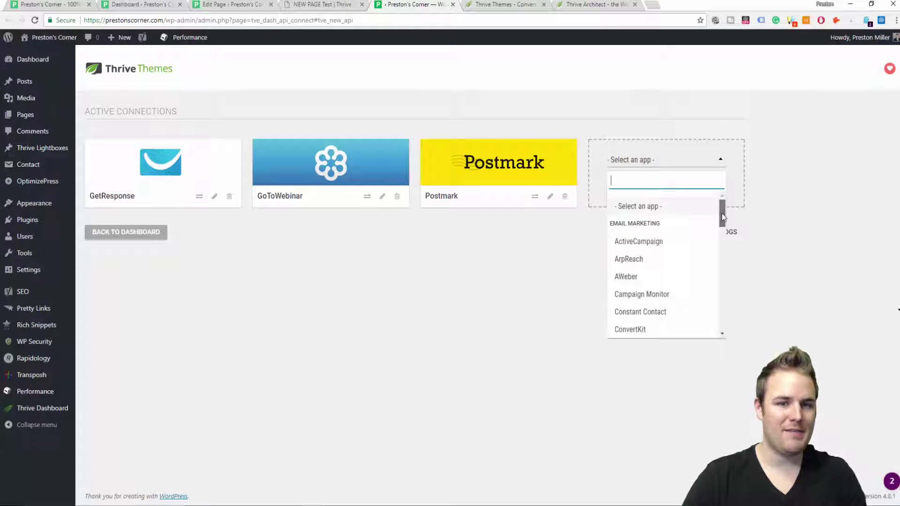
pyautogui.moveTo(722, 217); pyautogui.dragTo(717, 287)
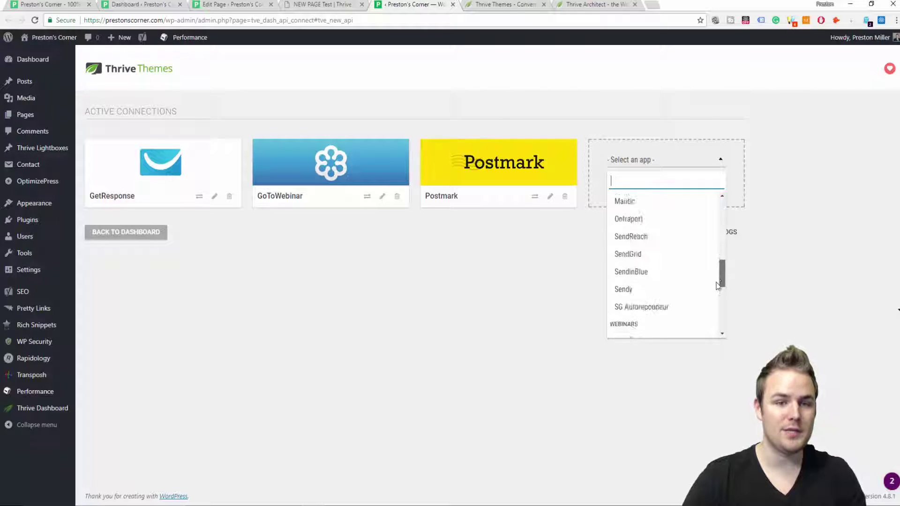
pyautogui.scroll(-3, 716, 290)
pyautogui.scroll(-3, 714, 300)
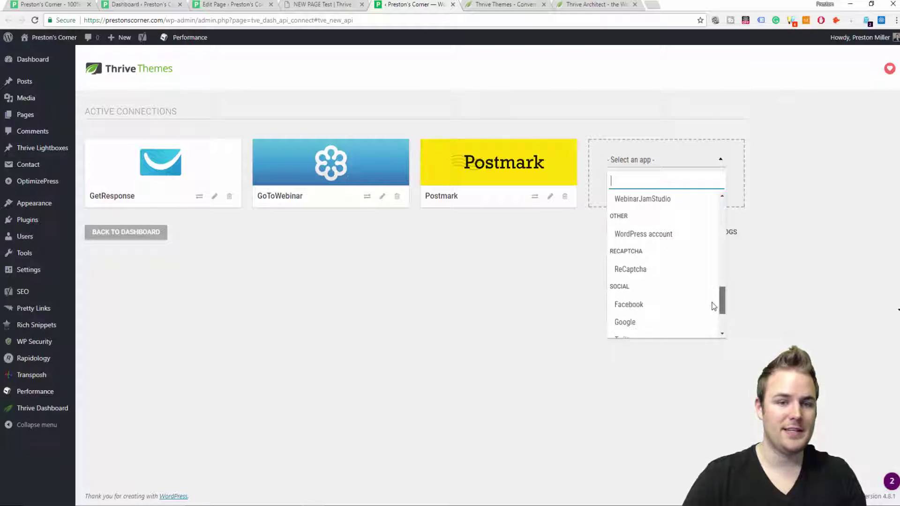
pyautogui.scroll(-2, 712, 309)
pyautogui.click(426, 275)
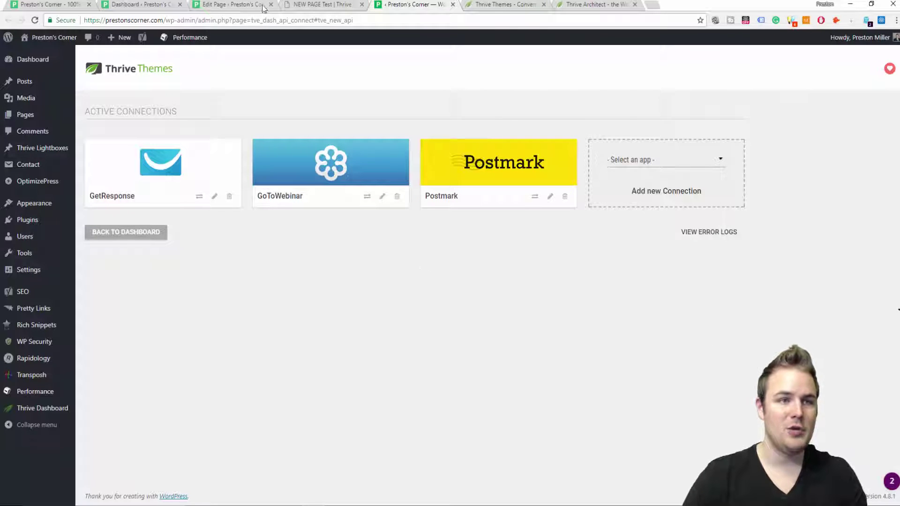
# Step: Connect the form to GetResponse's dallas_video_experts_newsletter mailing list
pyautogui.click(452, 4)
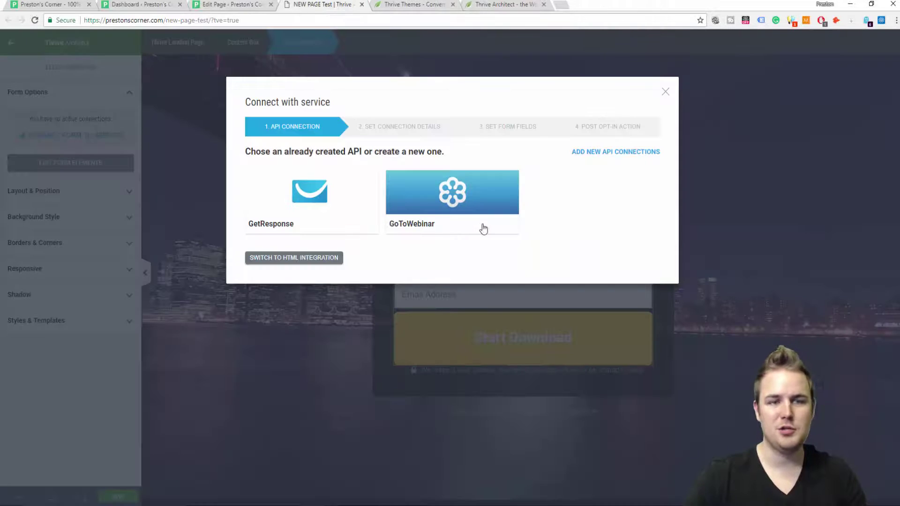
pyautogui.click(318, 196)
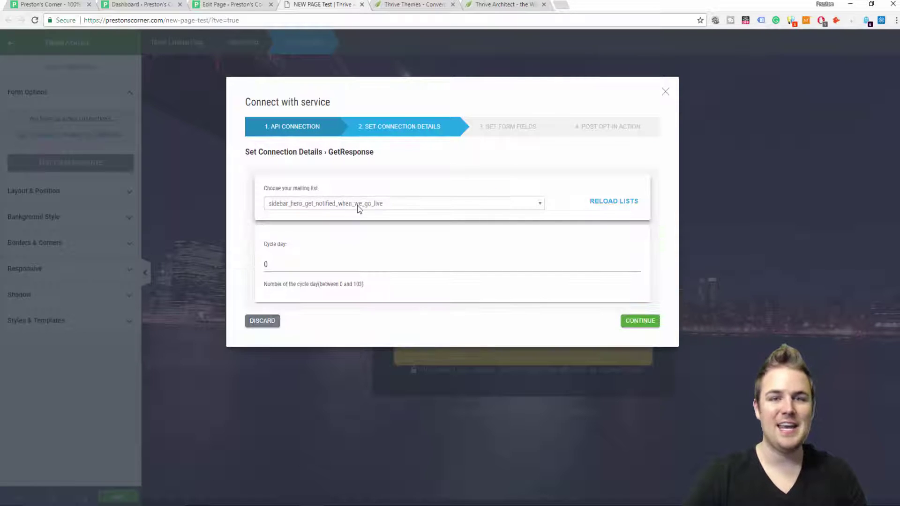
pyautogui.click(375, 204)
pyautogui.scroll(-3, 417, 261)
pyautogui.scroll(-3, 420, 262)
pyautogui.scroll(5, 421, 258)
pyautogui.scroll(5, 427, 225)
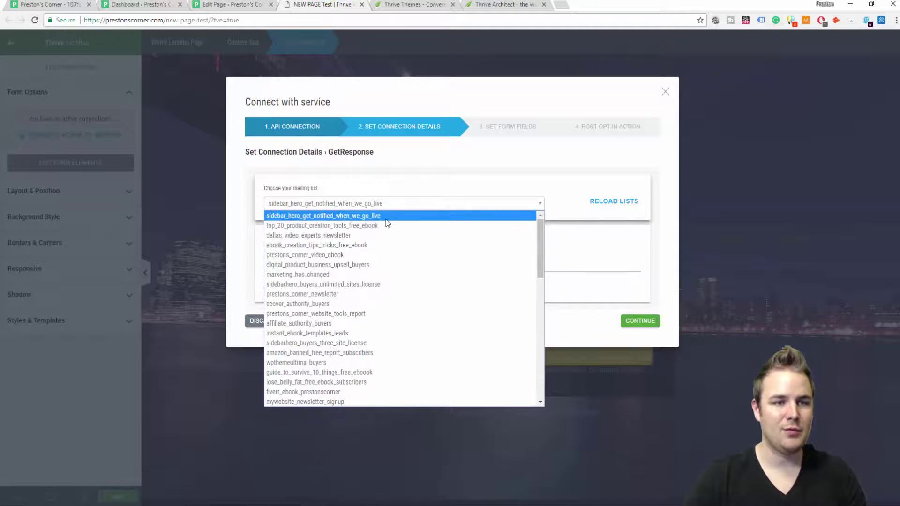
pyautogui.click(383, 239)
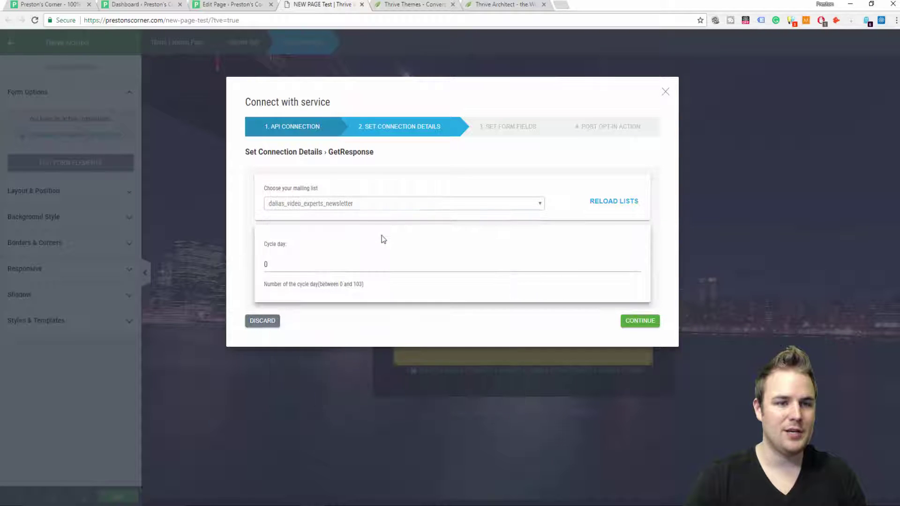
# Step: Continue past the form fields and set the post opt-in action to Redirect to Custom URL
pyautogui.click(640, 322)
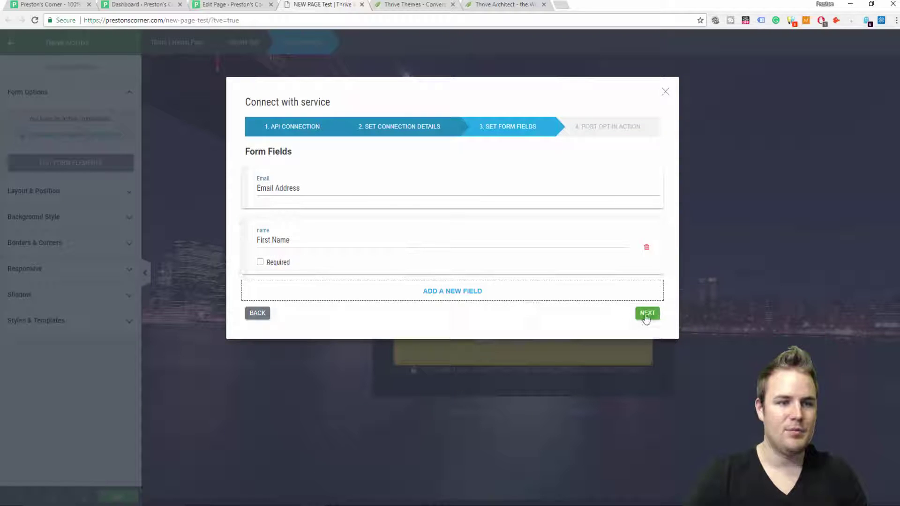
pyautogui.click(646, 313)
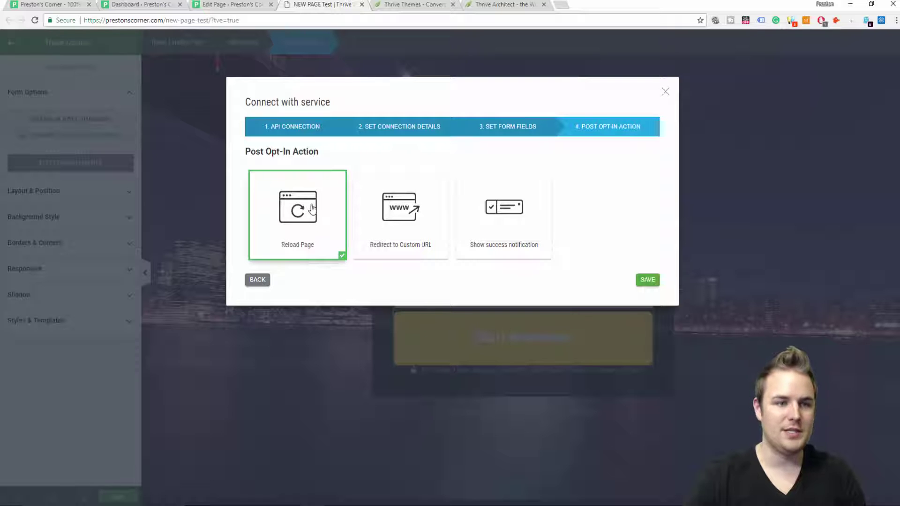
pyautogui.click(405, 217)
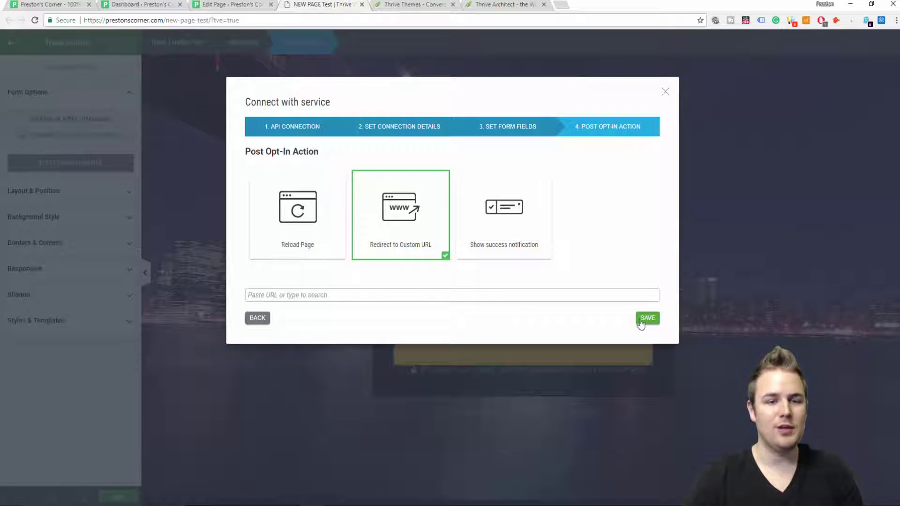
# Step: Switch to a success notification reading 'Success! You are now subscribed'
pyautogui.click(344, 243)
pyautogui.click(546, 224)
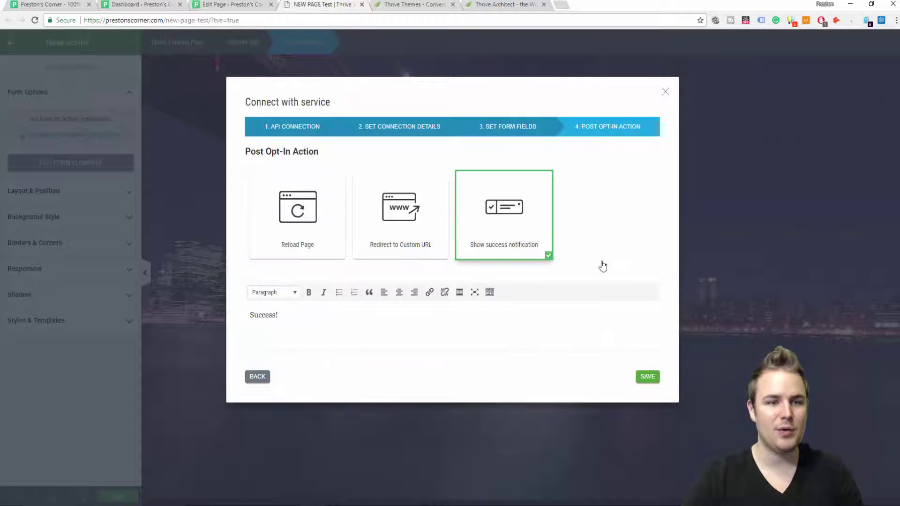
pyautogui.click(281, 314)
pyautogui.press('BackSpace')
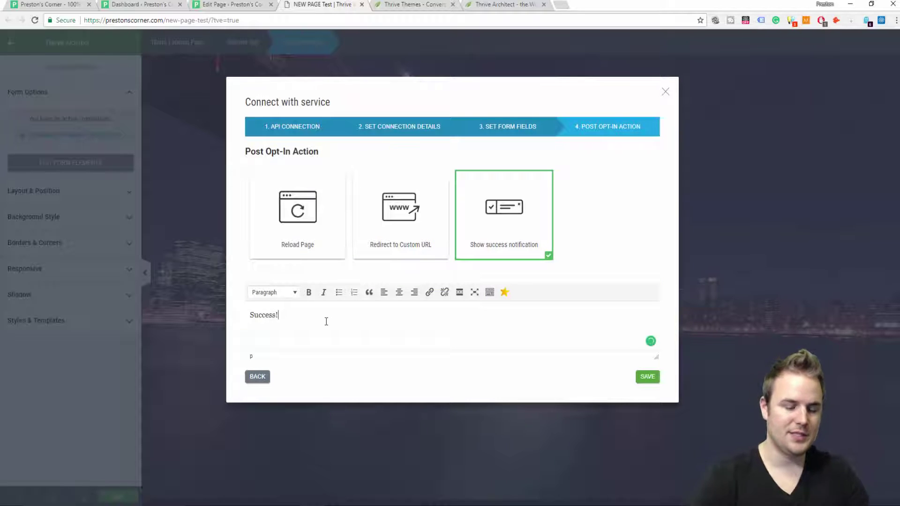
pyautogui.write('! you ')
pyautogui.write(' You are ')
pyautogui.write('bscribed')
# Step: Save the form's service connection, then view the page's Template Setup options
pyautogui.click(643, 377)
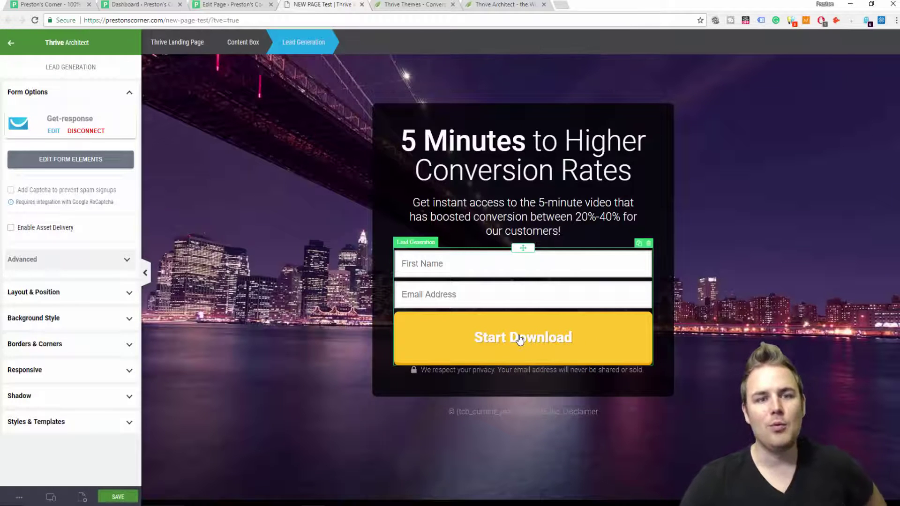
pyautogui.click(266, 156)
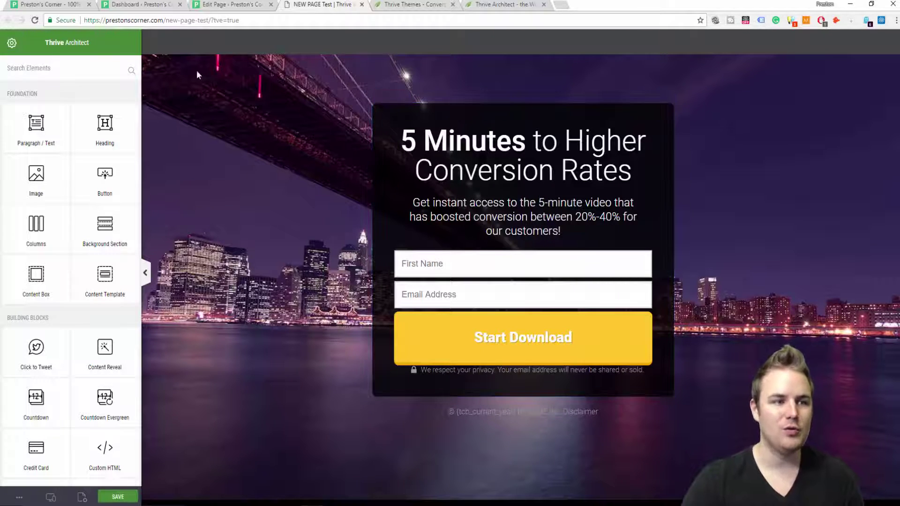
pyautogui.click(12, 43)
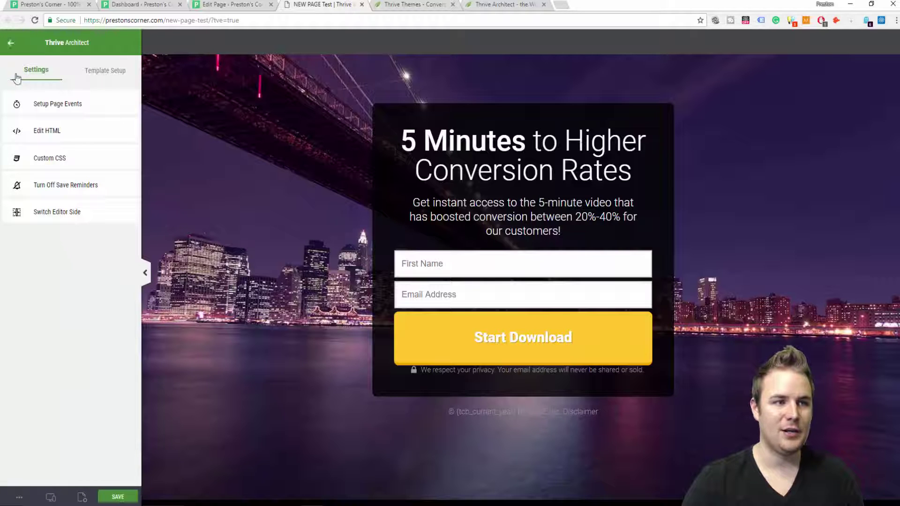
pyautogui.click(103, 78)
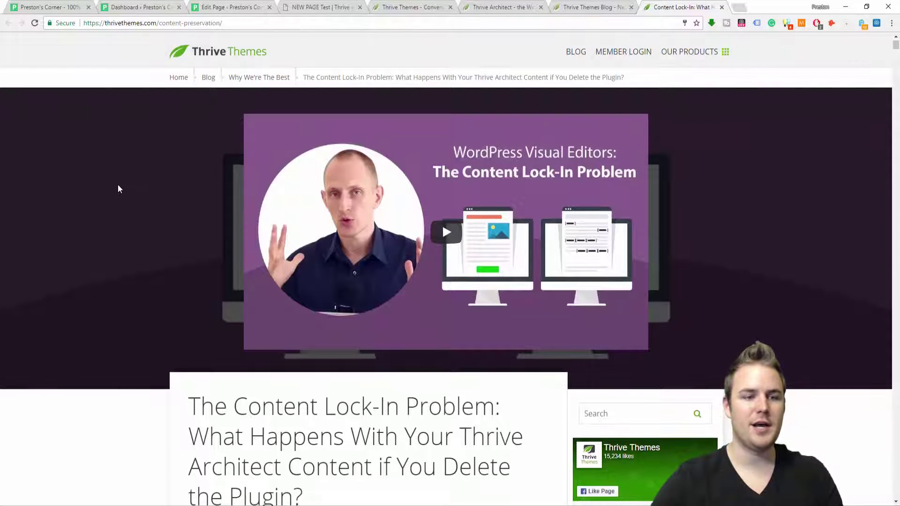
pyautogui.scroll(-2, 117, 185)
pyautogui.scroll(-3, 117, 185)
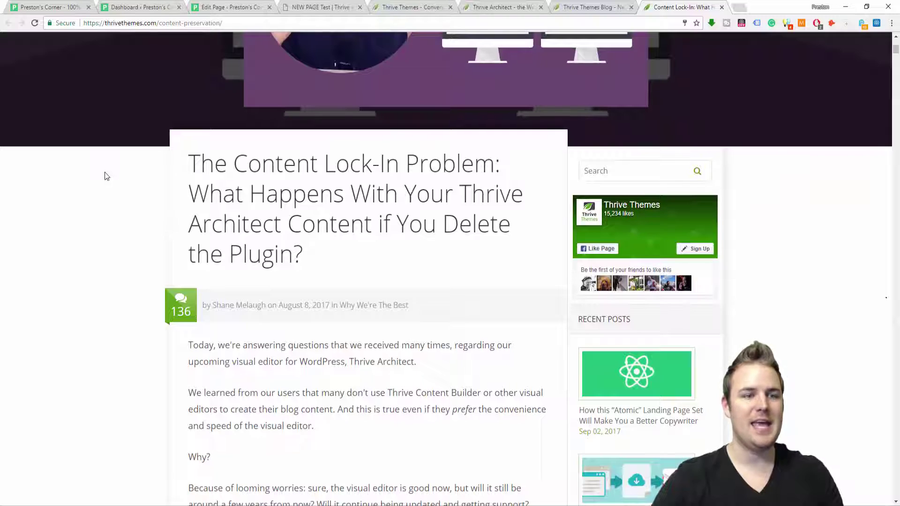
pyautogui.scroll(-8, 115, 183)
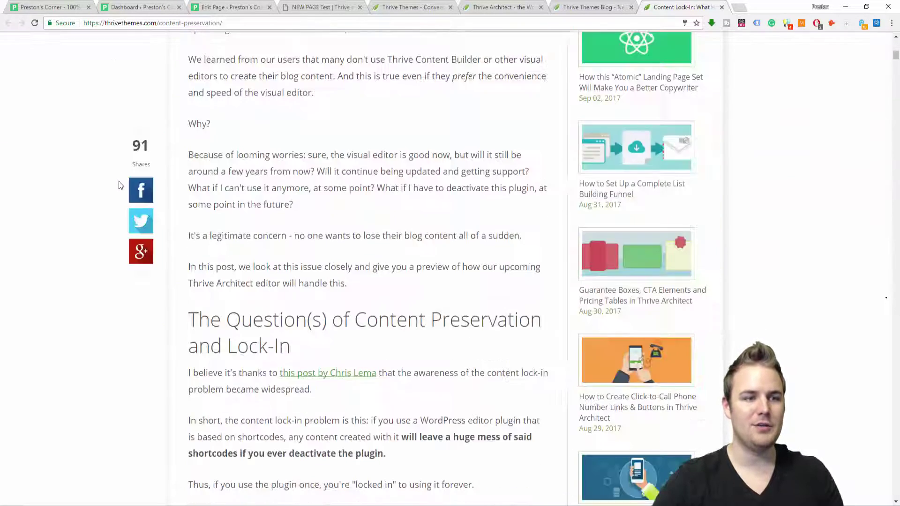
pyautogui.scroll(-5, 114, 182)
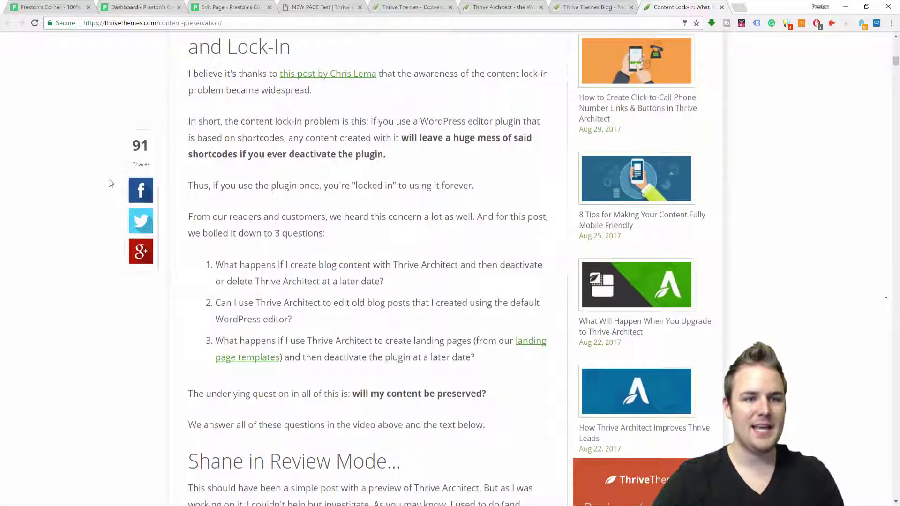
pyautogui.scroll(-5, 92, 183)
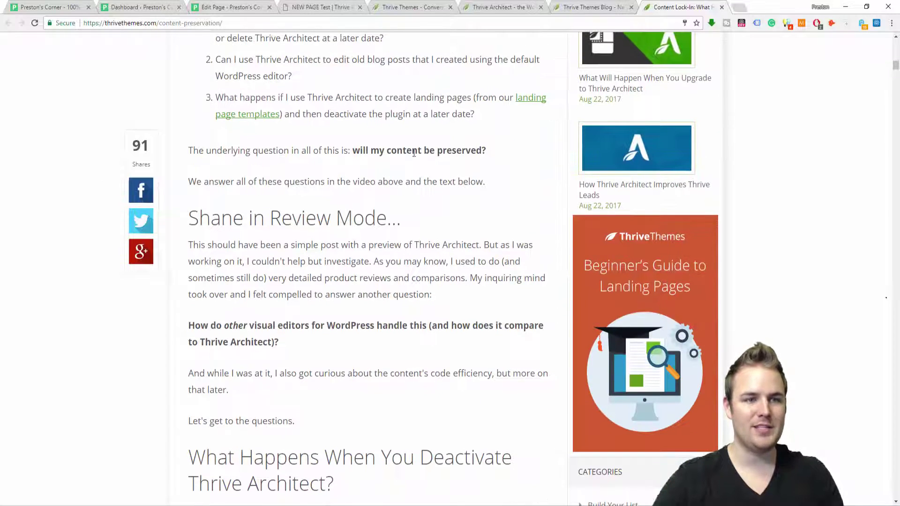
pyautogui.scroll(-2, 346, 211)
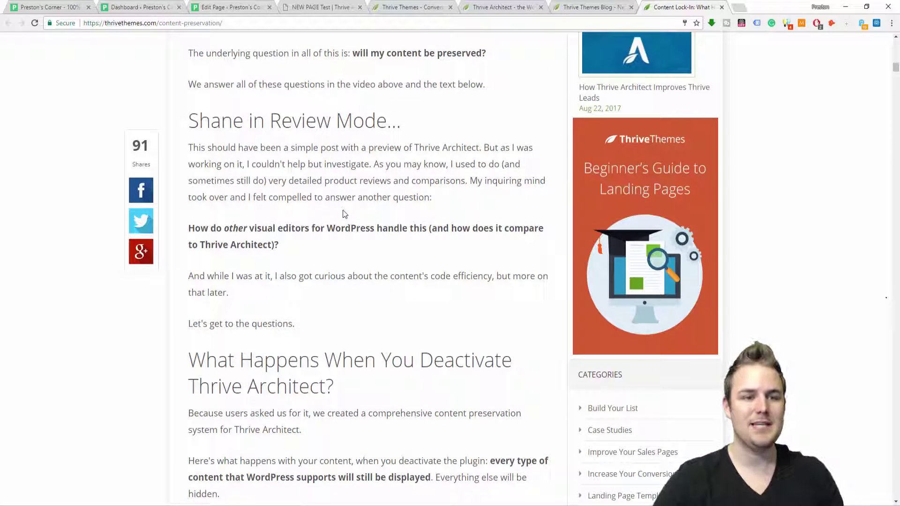
pyautogui.scroll(-1, 344, 214)
pyautogui.scroll(-3, 373, 213)
pyautogui.scroll(-1, 374, 213)
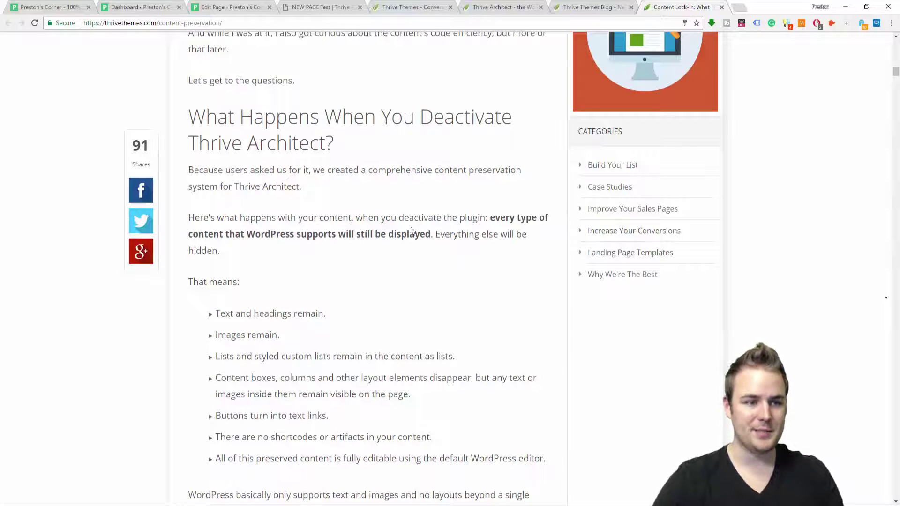
pyautogui.scroll(-5, 403, 231)
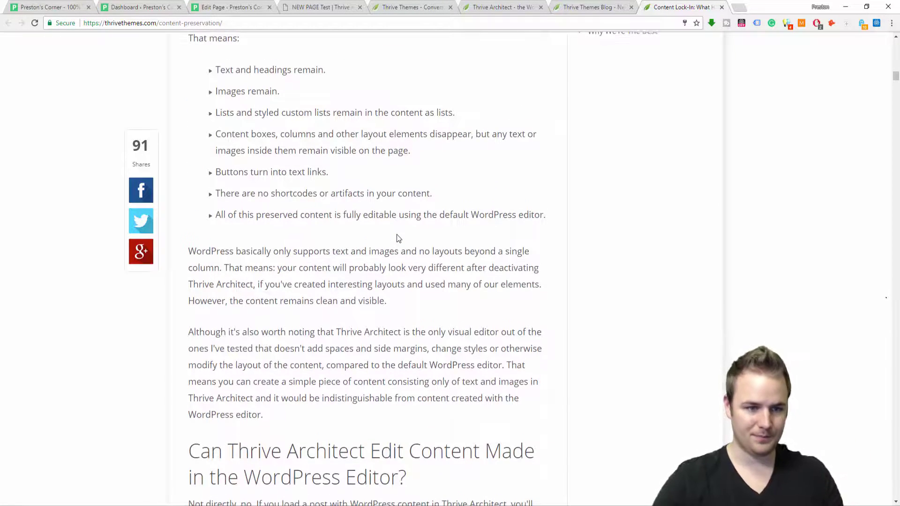
pyautogui.scroll(-4, 393, 232)
pyautogui.scroll(-2, 388, 229)
pyautogui.scroll(-1, 384, 228)
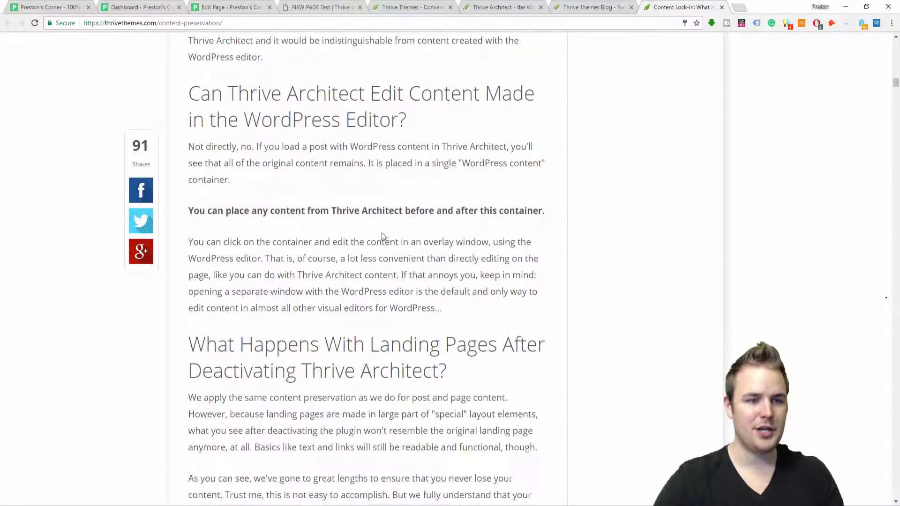
pyautogui.scroll(-5, 386, 230)
pyautogui.scroll(-3, 386, 230)
pyautogui.scroll(-3, 393, 245)
pyautogui.scroll(-8, 393, 244)
pyautogui.scroll(-8, 403, 251)
pyautogui.scroll(-6, 412, 255)
pyautogui.scroll(5, 412, 251)
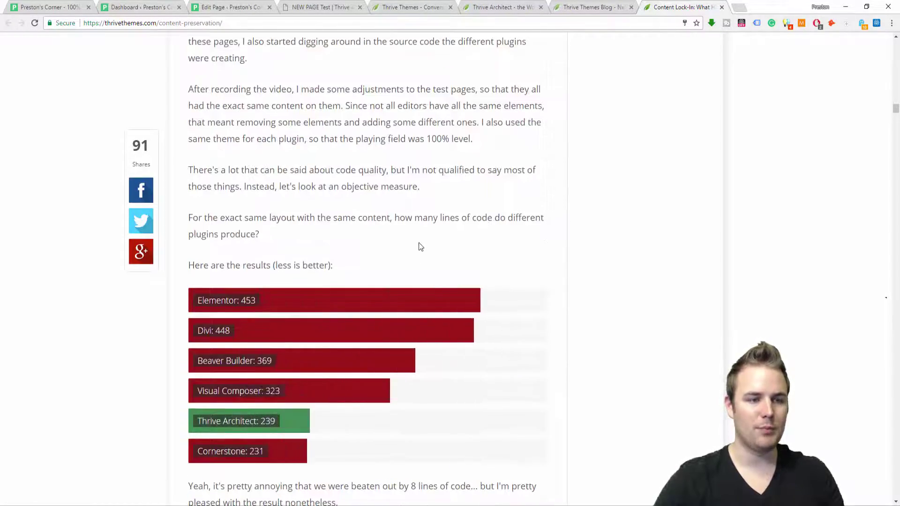
pyautogui.scroll(-2, 418, 243)
pyautogui.scroll(3, 389, 154)
pyautogui.scroll(-2, 392, 156)
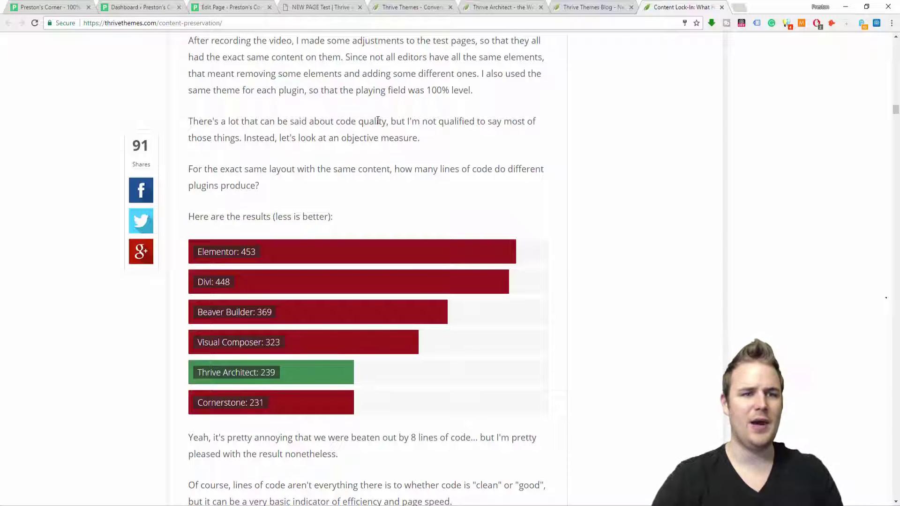
pyautogui.scroll(-2, 281, 206)
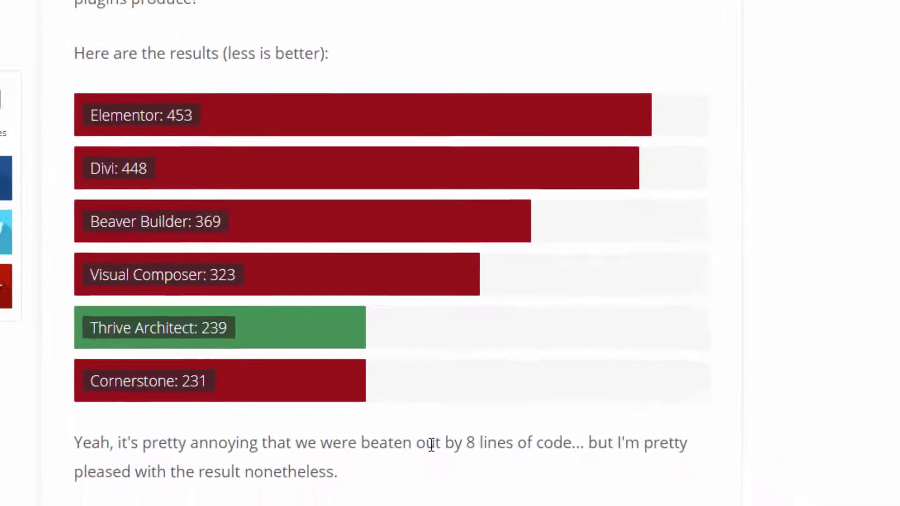
pyautogui.scroll(-5, 377, 321)
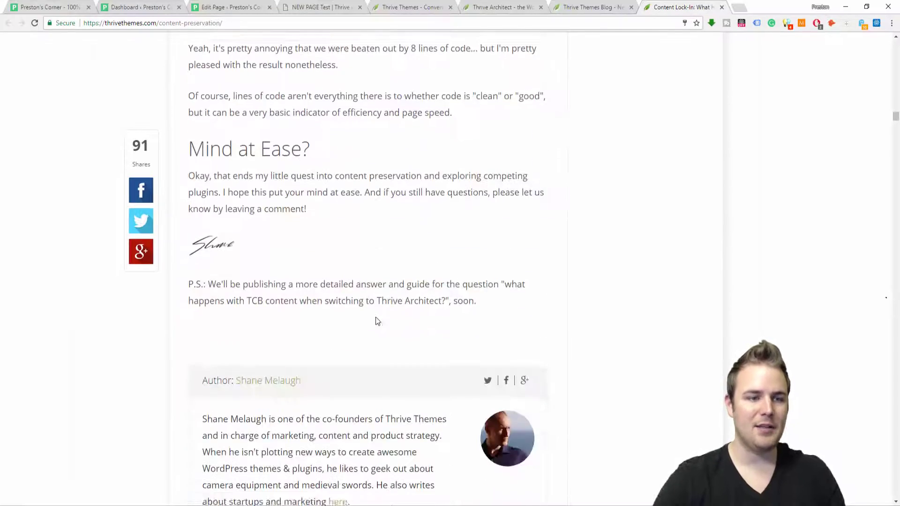
pyautogui.scroll(4, 377, 321)
pyautogui.scroll(5, 404, 328)
pyautogui.scroll(4, 404, 328)
pyautogui.scroll(2, 421, 336)
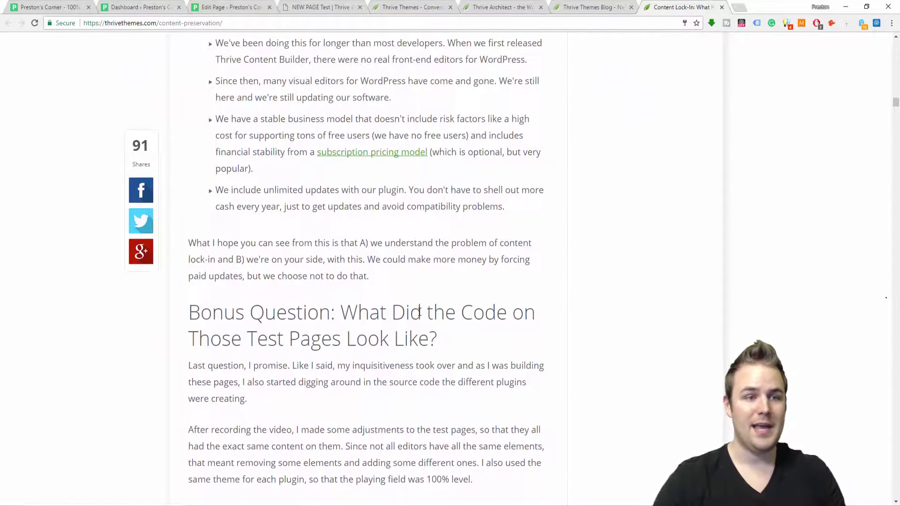
pyautogui.scroll(-6, 402, 311)
pyautogui.scroll(-3, 371, 267)
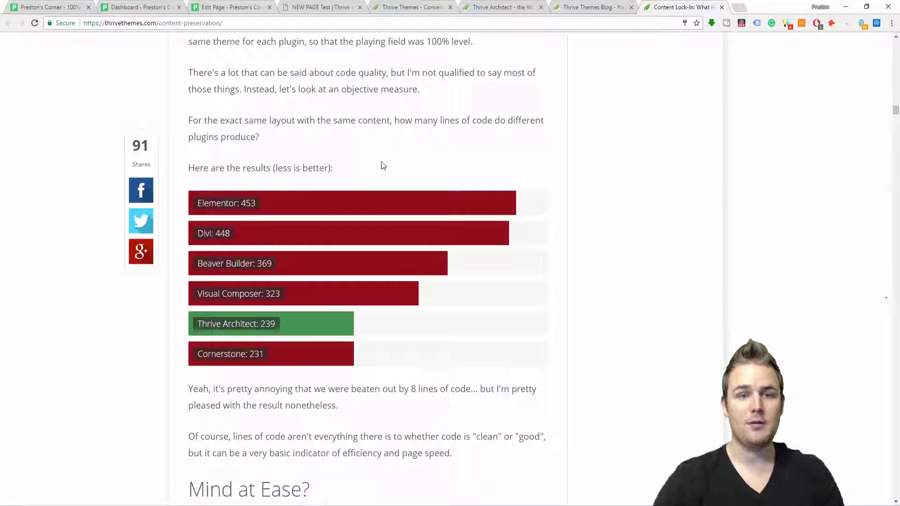
# Step: Switch to the Thrive Architect product page and scroll to its top
pyautogui.click(435, 3)
pyautogui.hotkey('ctrl', 'Tab')
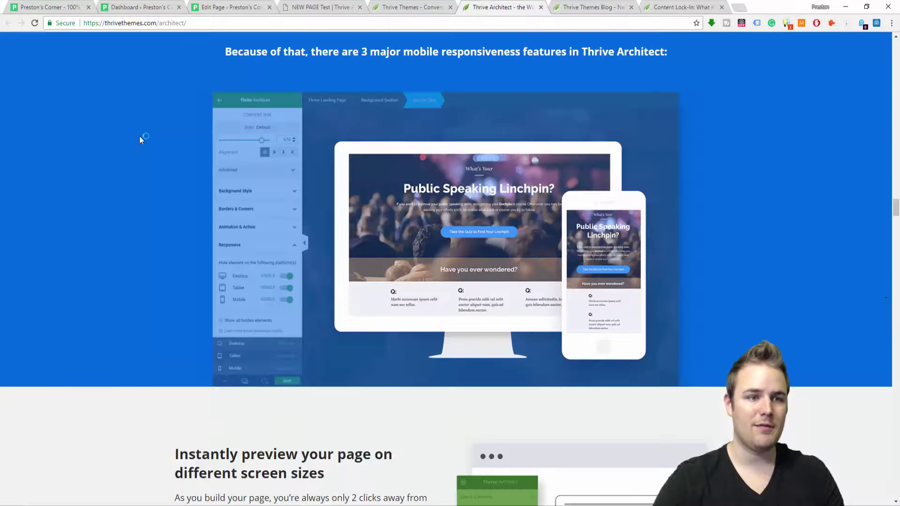
pyautogui.scroll(7, 599, 164)
pyautogui.scroll(5, 755, 213)
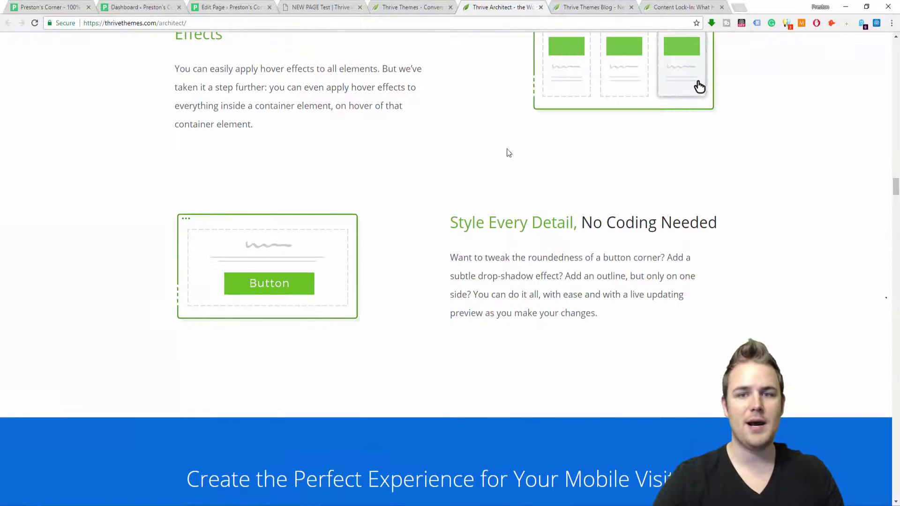
pyautogui.scroll(10, 562, 225)
pyautogui.scroll(10, 288, 270)
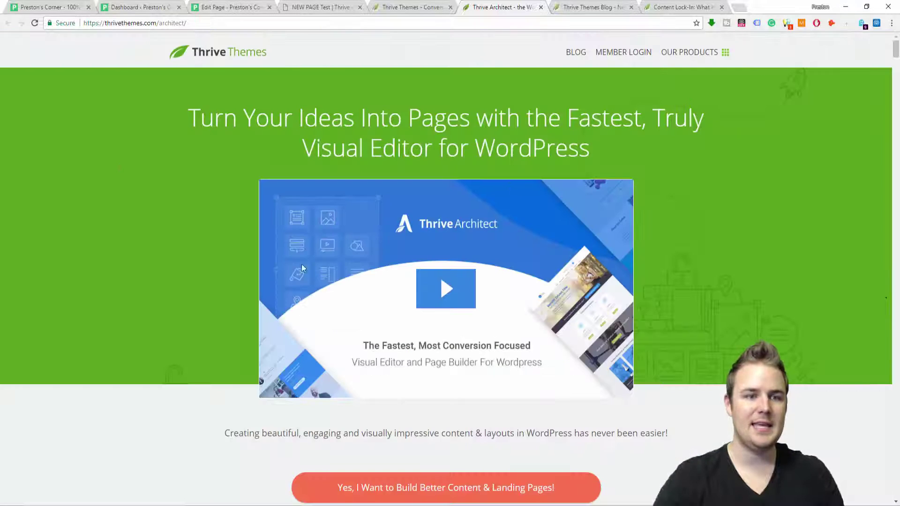
pyautogui.scroll(-5, 175, 162)
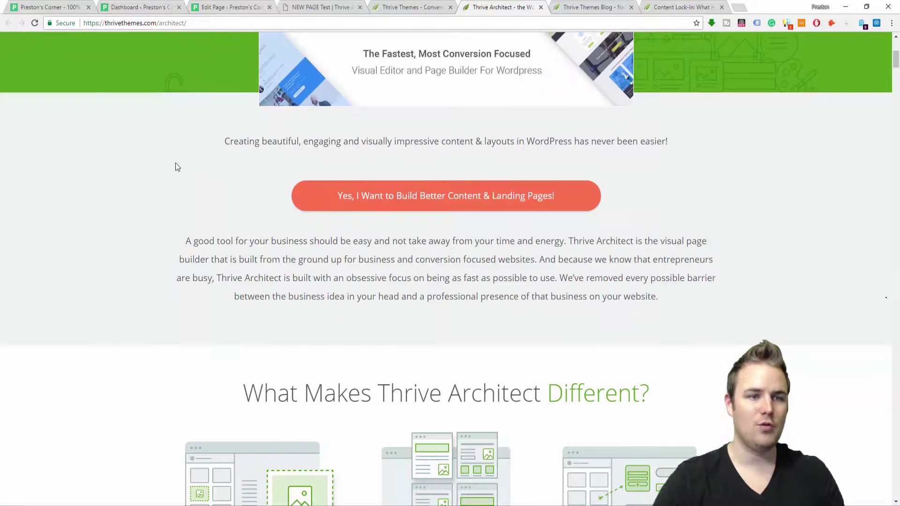
# Step: Review Thrive Architect pricing, including the Single License support line, then return to NEW PAGE Test
pyautogui.click(469, 199)
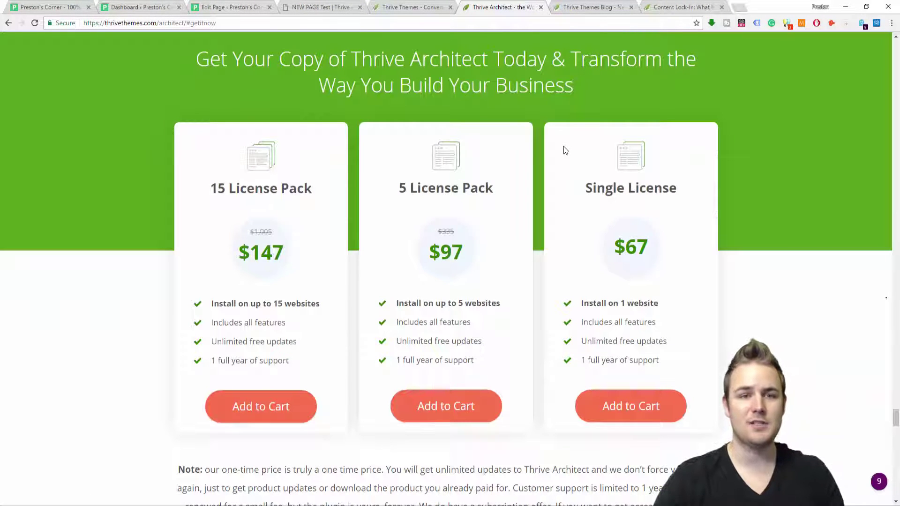
pyautogui.scroll(-1, 543, 164)
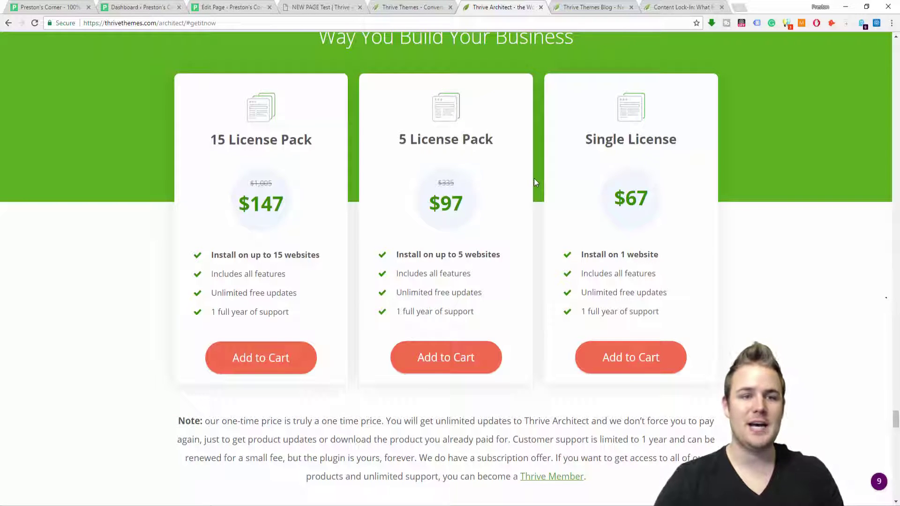
pyautogui.moveTo(583, 311); pyautogui.dragTo(676, 314)
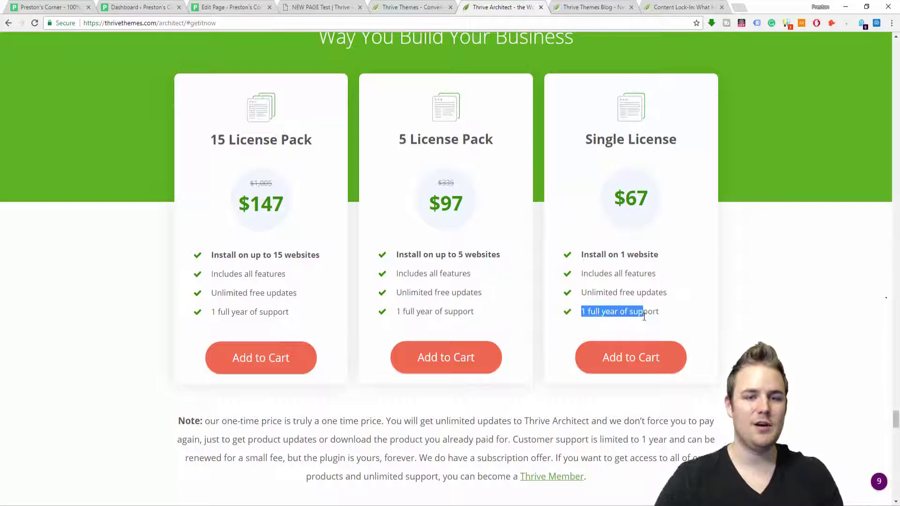
pyautogui.click(677, 315)
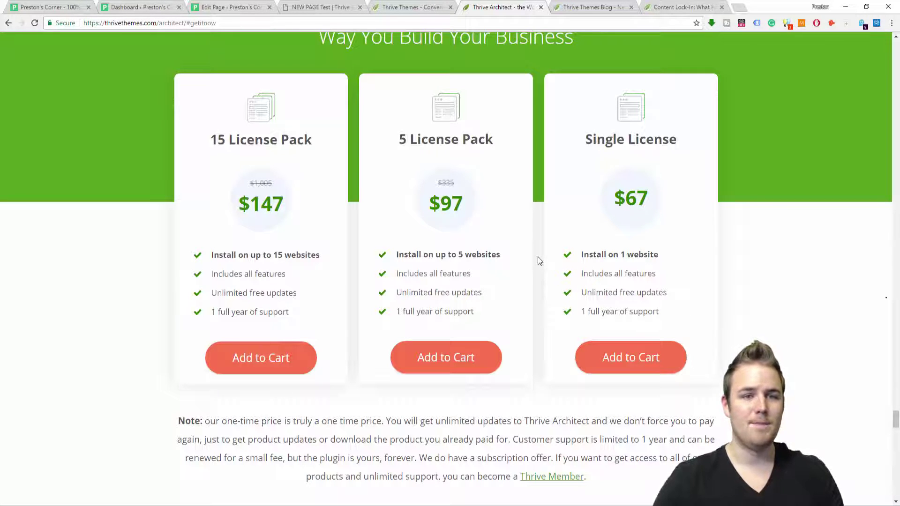
pyautogui.scroll(1, 536, 257)
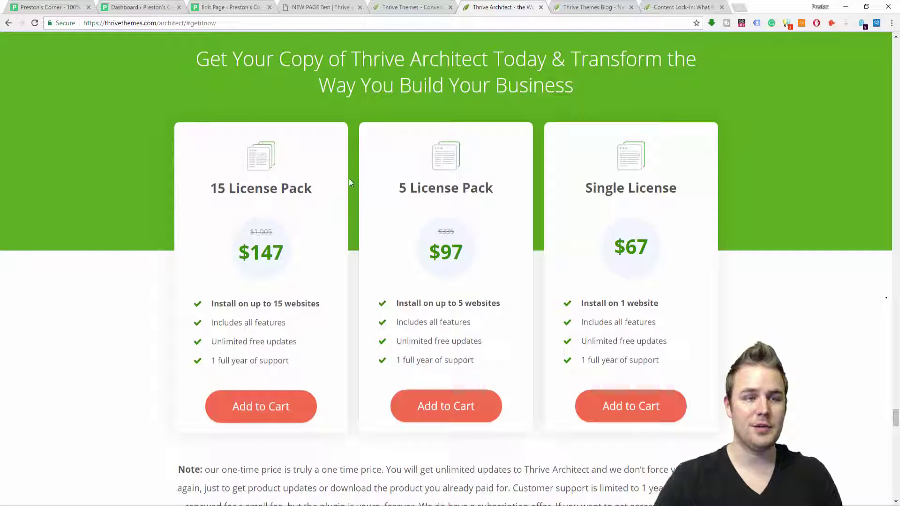
pyautogui.click(309, 4)
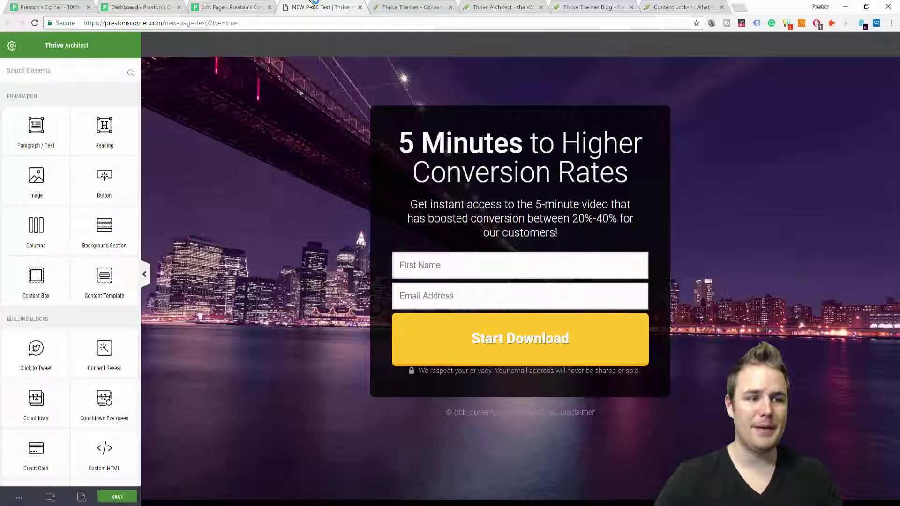
# Step: Preview NEW PAGE Test at tablet and mobile widths, then switch back to Desktop
pyautogui.click(49, 498)
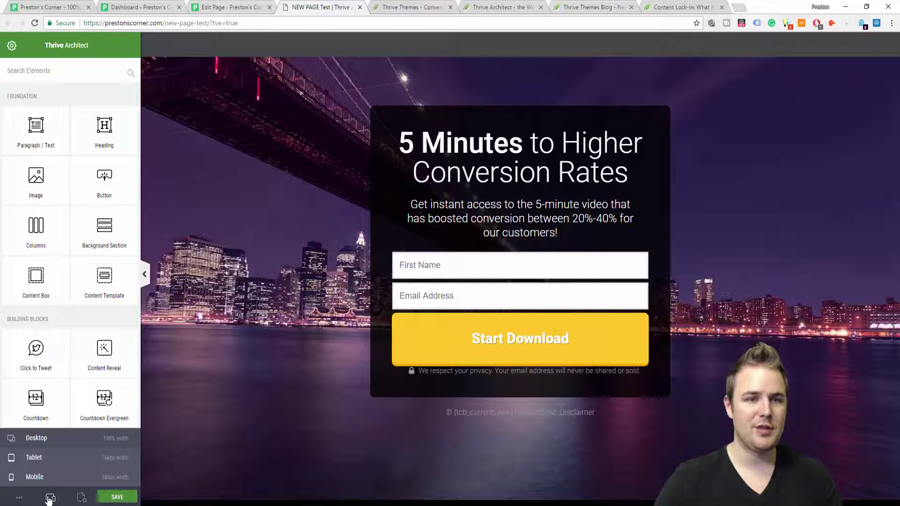
pyautogui.click(73, 458)
pyautogui.click(58, 495)
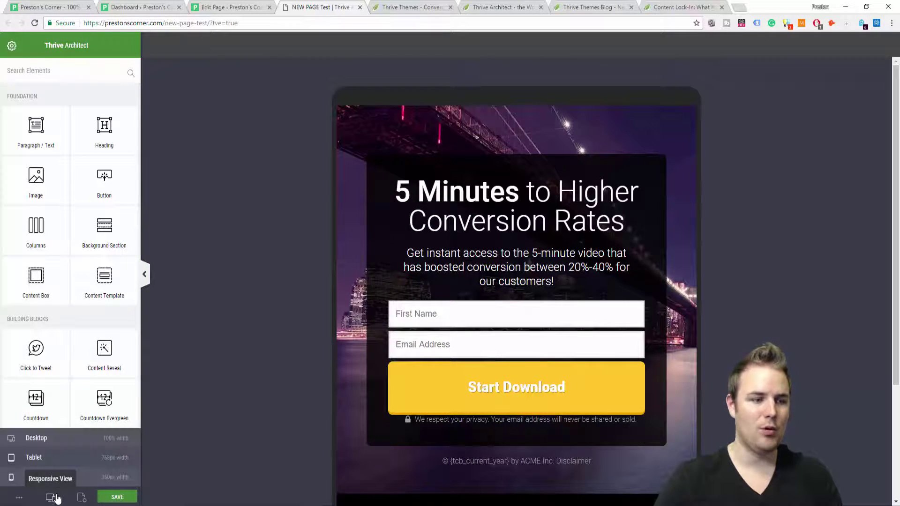
pyautogui.click(56, 479)
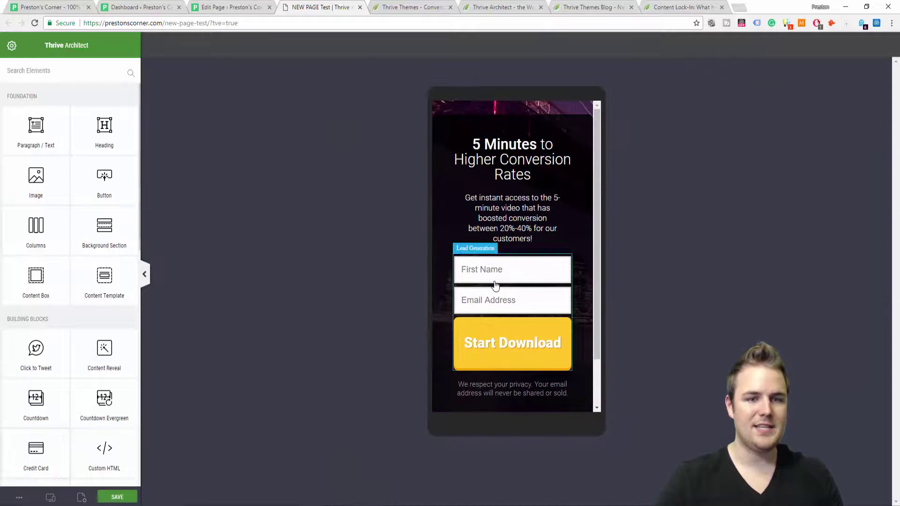
pyautogui.scroll(-1, 595, 283)
pyautogui.moveTo(594, 279); pyautogui.dragTo(595, 119)
pyautogui.click(55, 496)
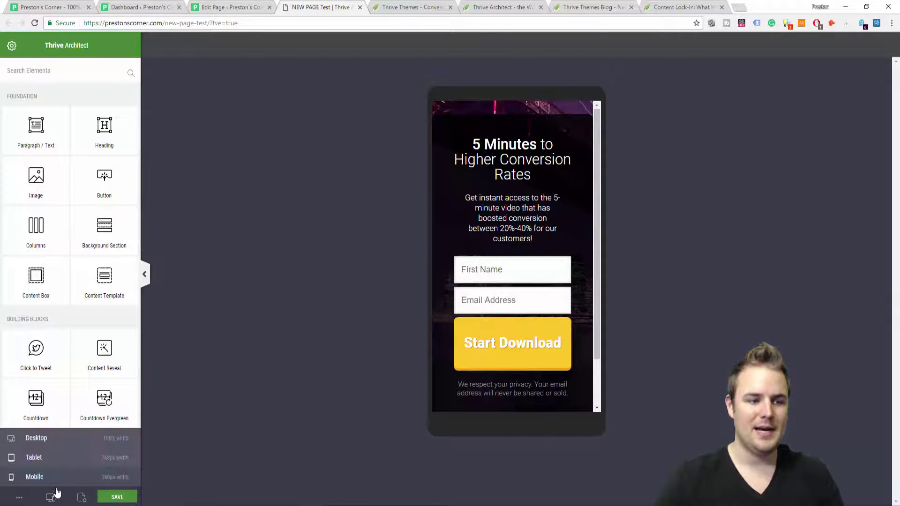
pyautogui.click(72, 437)
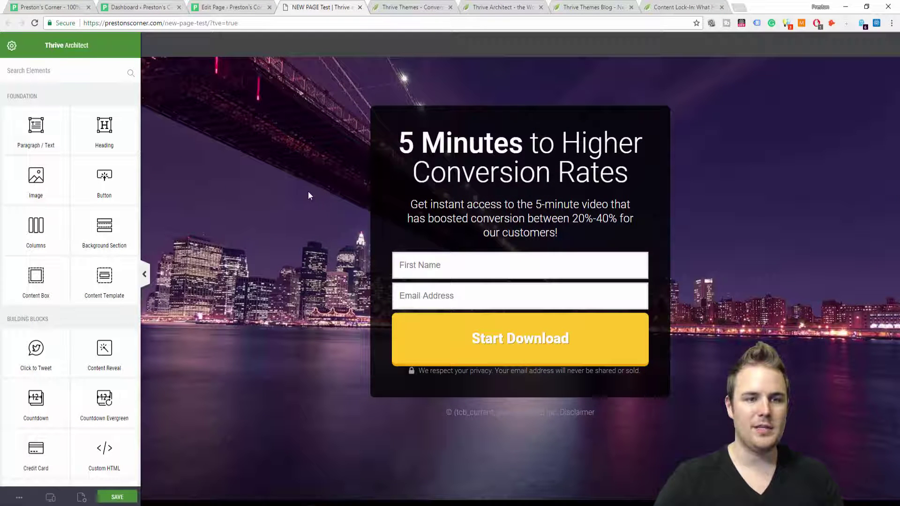
# Step: Navigate the page settings to the landing page Template Setup options
pyautogui.click(12, 46)
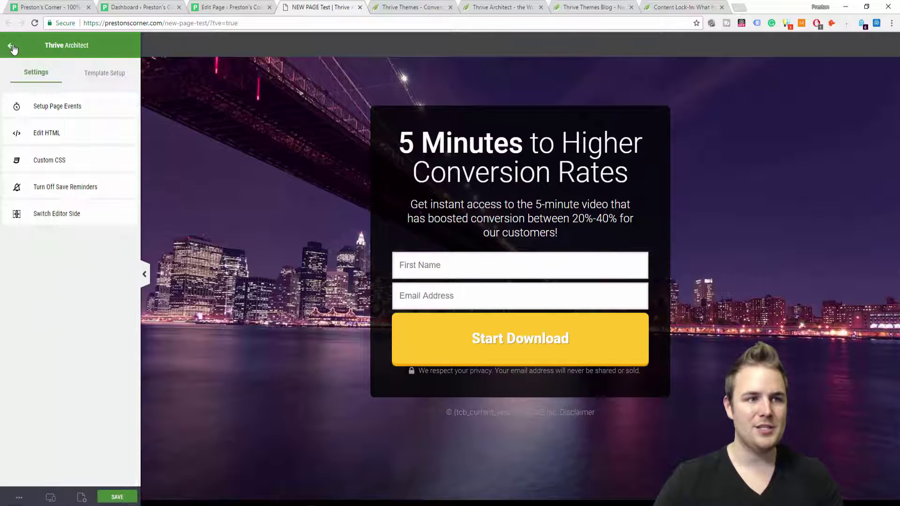
pyautogui.click(102, 74)
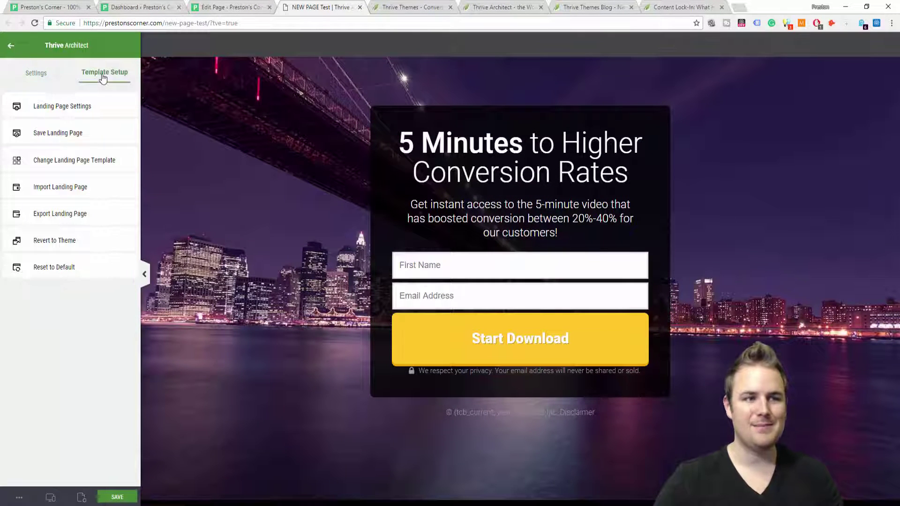
pyautogui.click(72, 107)
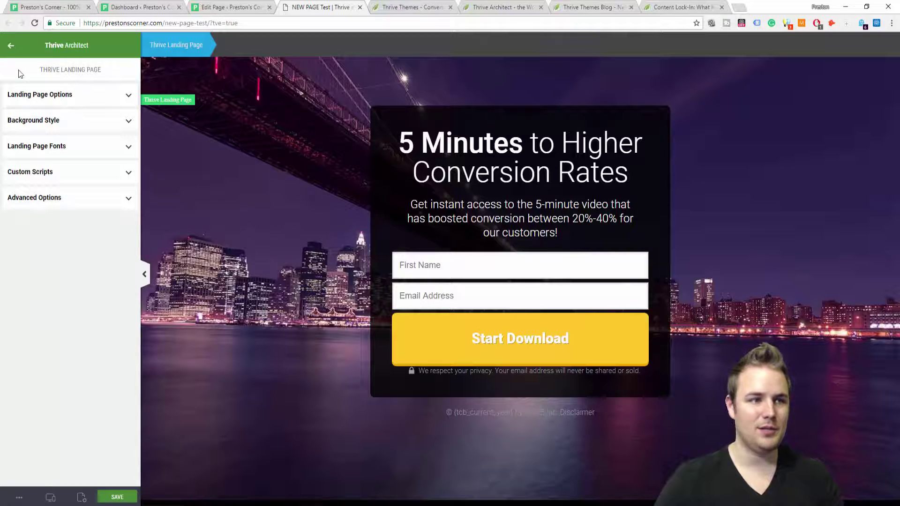
pyautogui.click(10, 45)
pyautogui.click(10, 53)
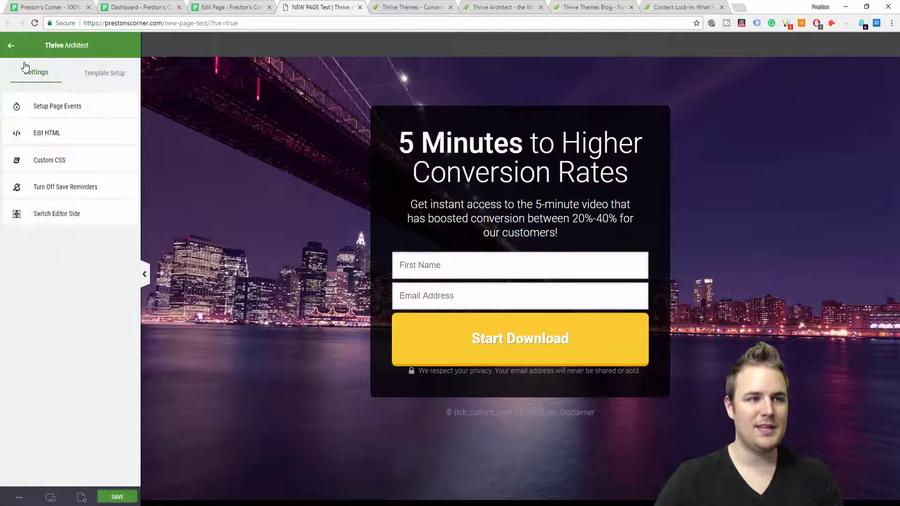
pyautogui.click(91, 79)
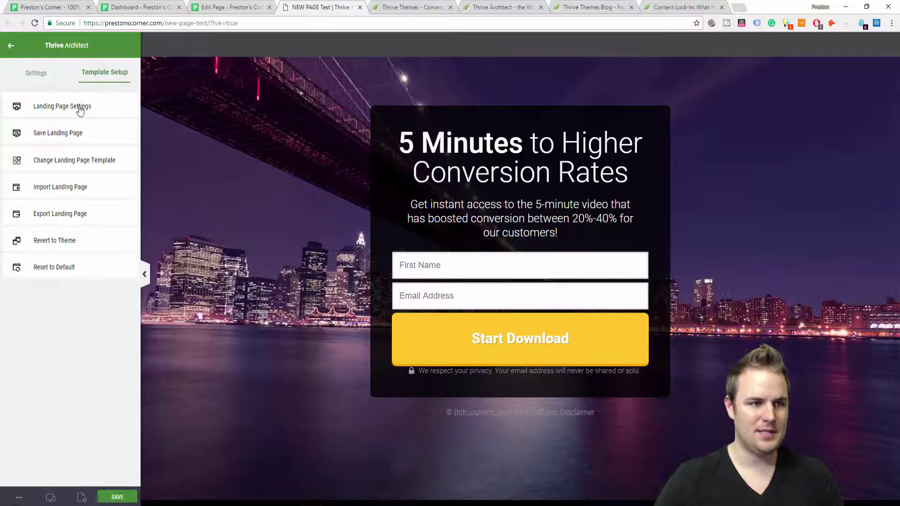
# Step: Filter templates by the homepage tag and apply Author Focused Homepage
pyautogui.click(64, 160)
pyautogui.click(831, 143)
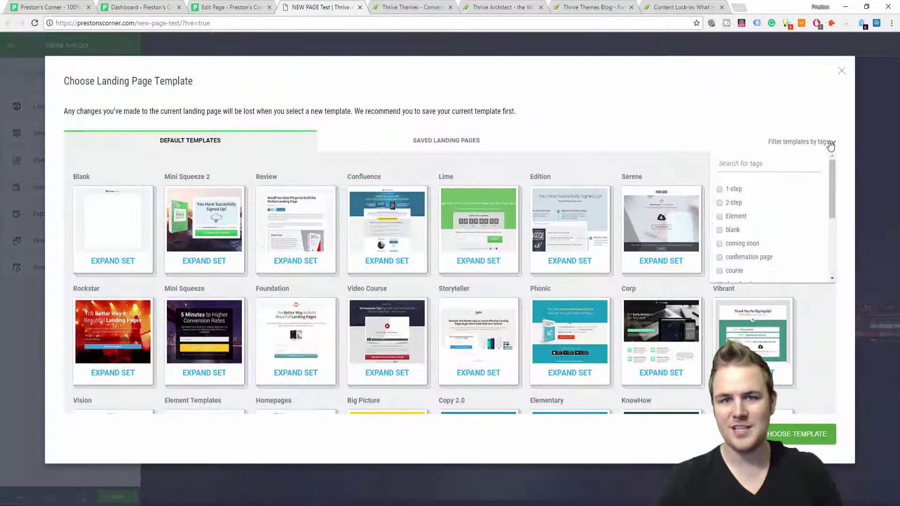
pyautogui.scroll(-3, 744, 232)
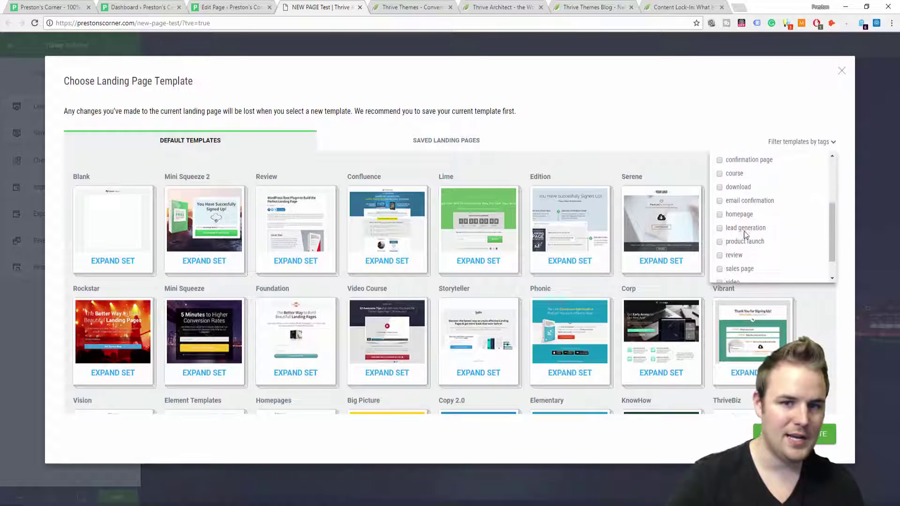
pyautogui.click(739, 214)
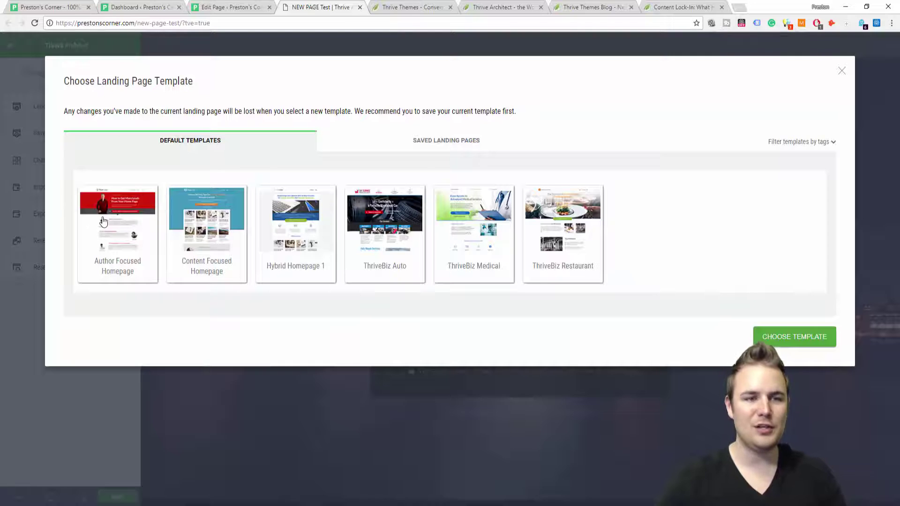
pyautogui.click(116, 256)
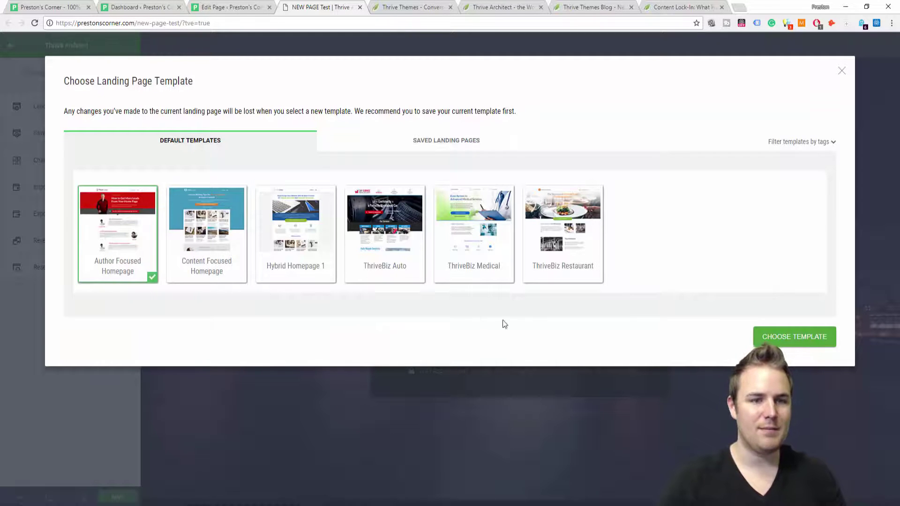
pyautogui.click(784, 339)
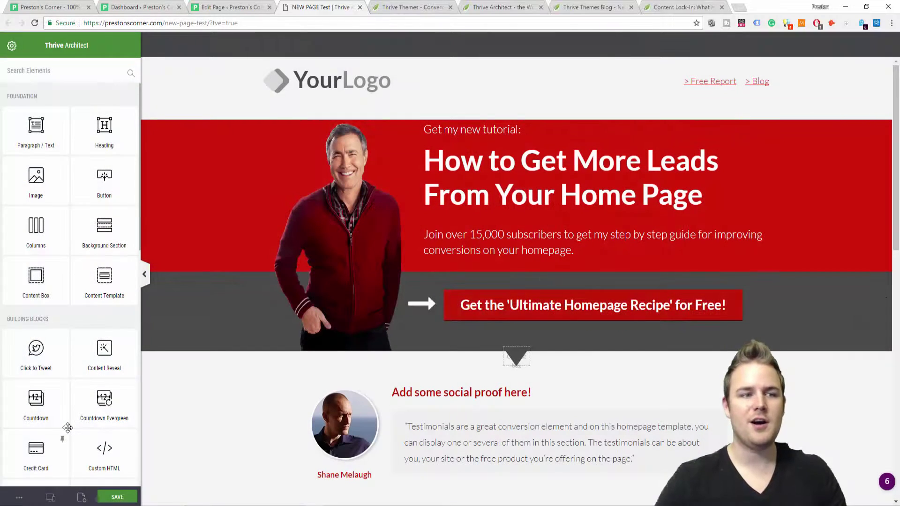
# Step: Switch the responsive preview to Tablet, then to Mobile width
pyautogui.click(50, 498)
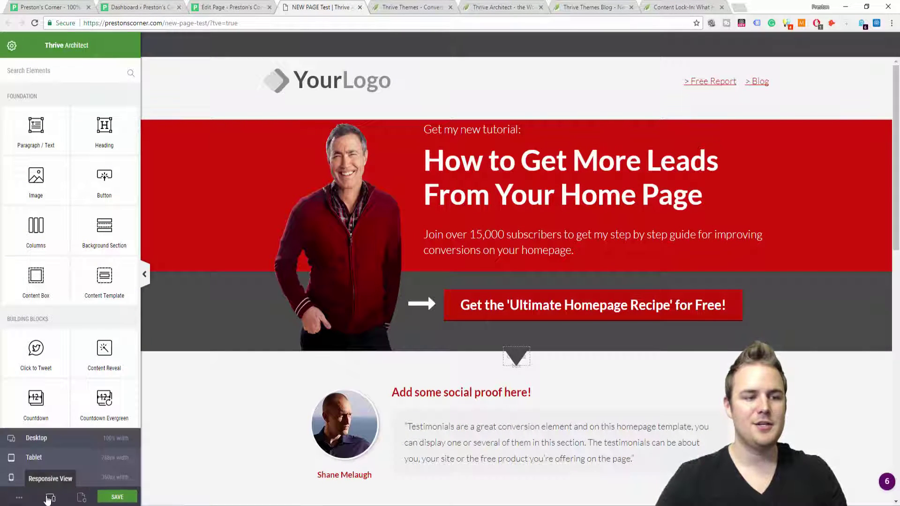
pyautogui.click(28, 458)
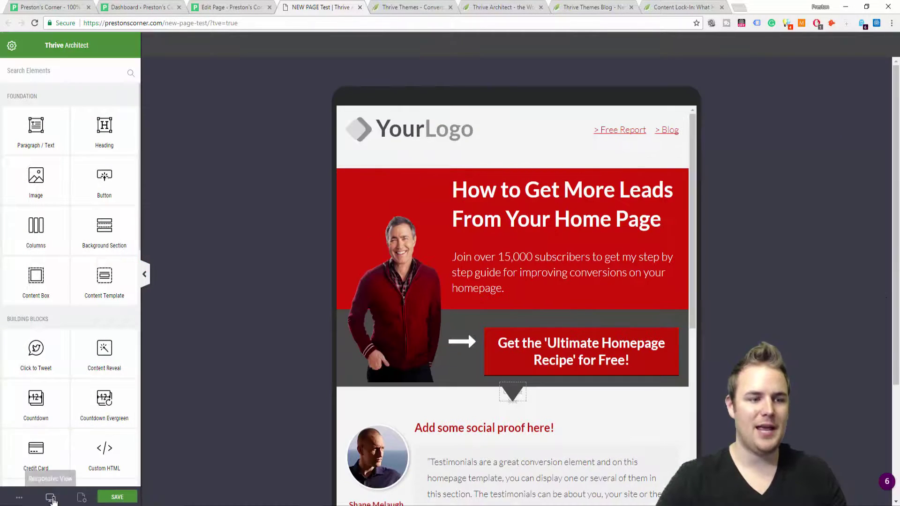
pyautogui.click(51, 498)
pyautogui.click(63, 480)
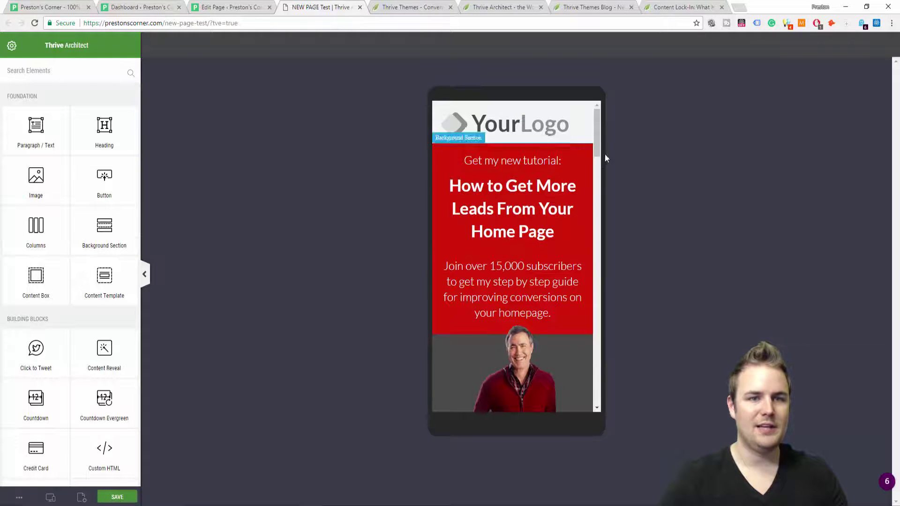
# Step: Scroll through the mobile preview and inspect the YourLogo image's options
pyautogui.scroll(-3, 599, 154)
pyautogui.scroll(-3, 596, 188)
pyautogui.scroll(-4, 598, 235)
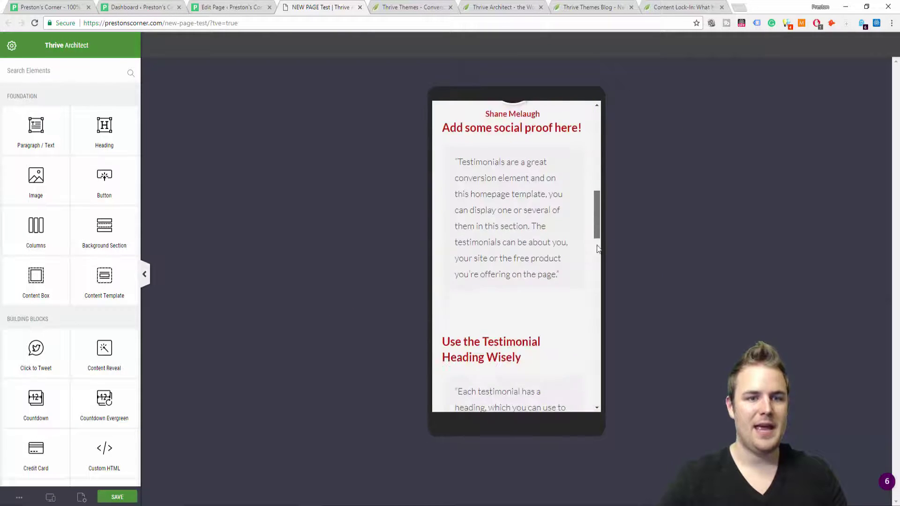
pyautogui.scroll(-5, 598, 253)
pyautogui.scroll(-4, 596, 291)
pyautogui.scroll(-5, 594, 324)
pyautogui.scroll(15, 605, 211)
pyautogui.scroll(10, 604, 136)
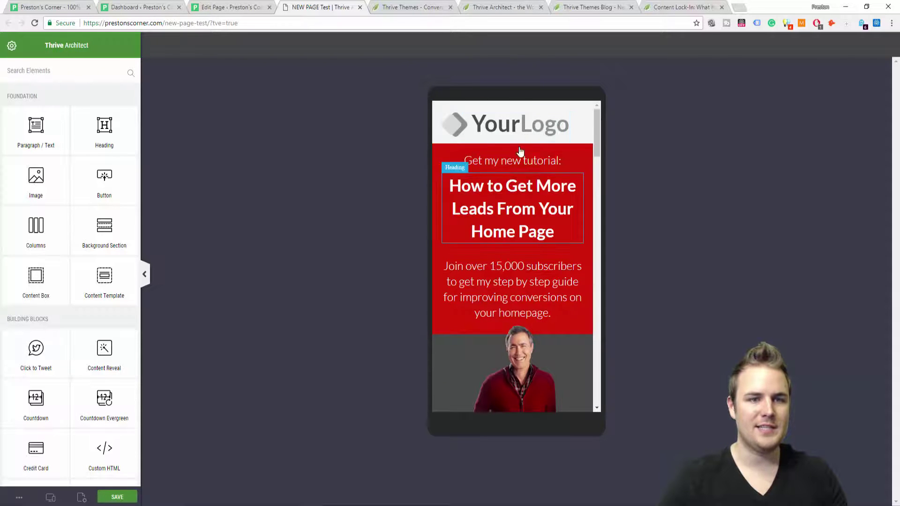
pyautogui.click(492, 123)
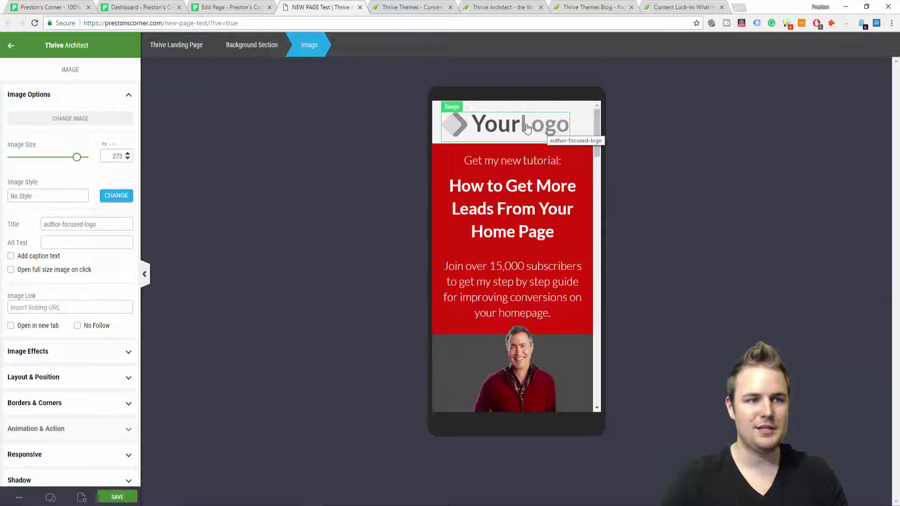
pyautogui.click(361, 215)
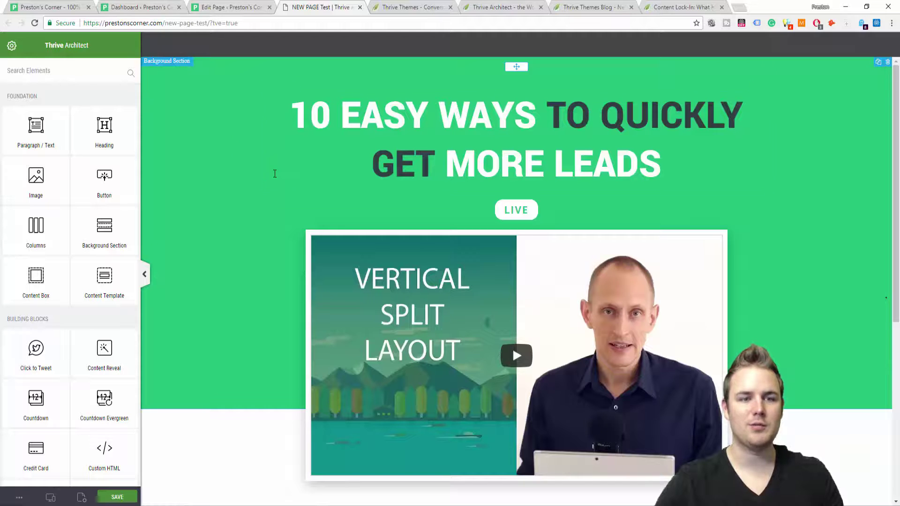
# Step: Scroll through the webinar replay page to the comment area and back to the headline
pyautogui.scroll(-4, 275, 173)
pyautogui.scroll(-3, 268, 207)
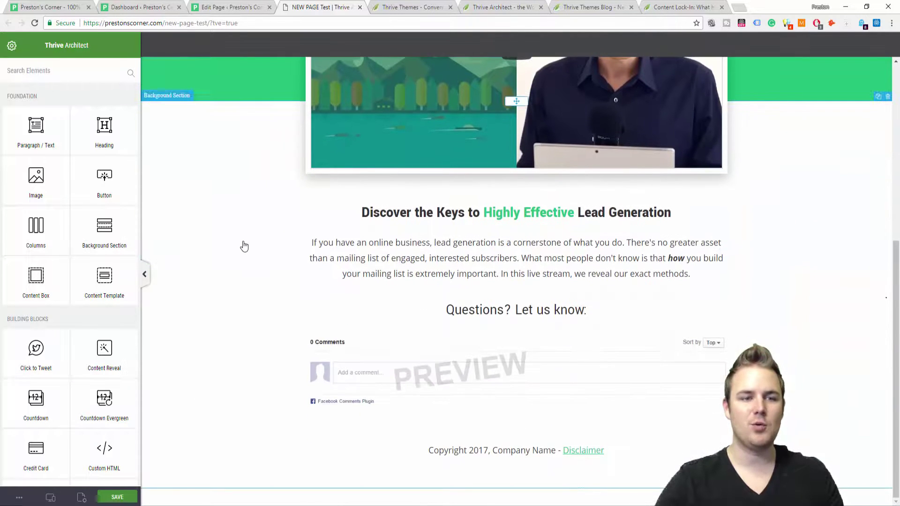
pyautogui.scroll(4, 256, 293)
pyautogui.scroll(3, 248, 281)
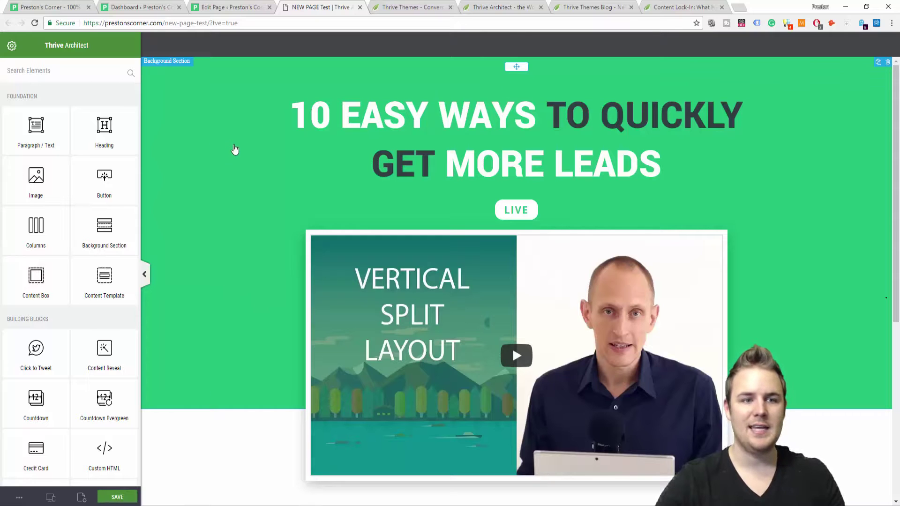
pyautogui.scroll(-2, 299, 157)
pyautogui.scroll(-3, 255, 176)
pyautogui.scroll(-2, 255, 175)
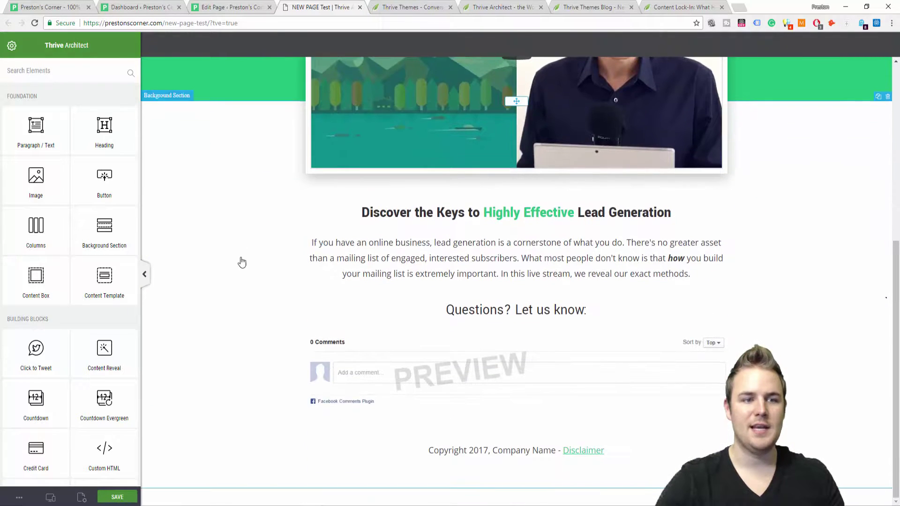
pyautogui.scroll(4, 238, 257)
pyautogui.scroll(4, 236, 211)
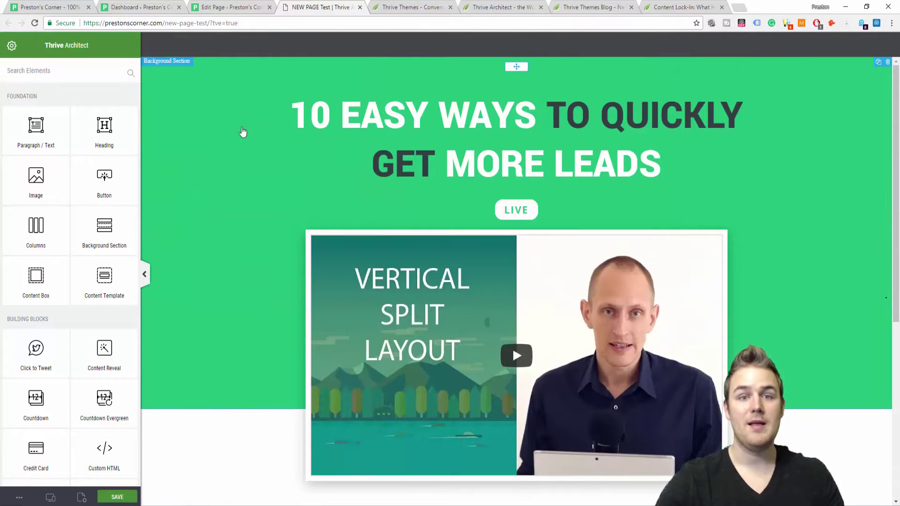